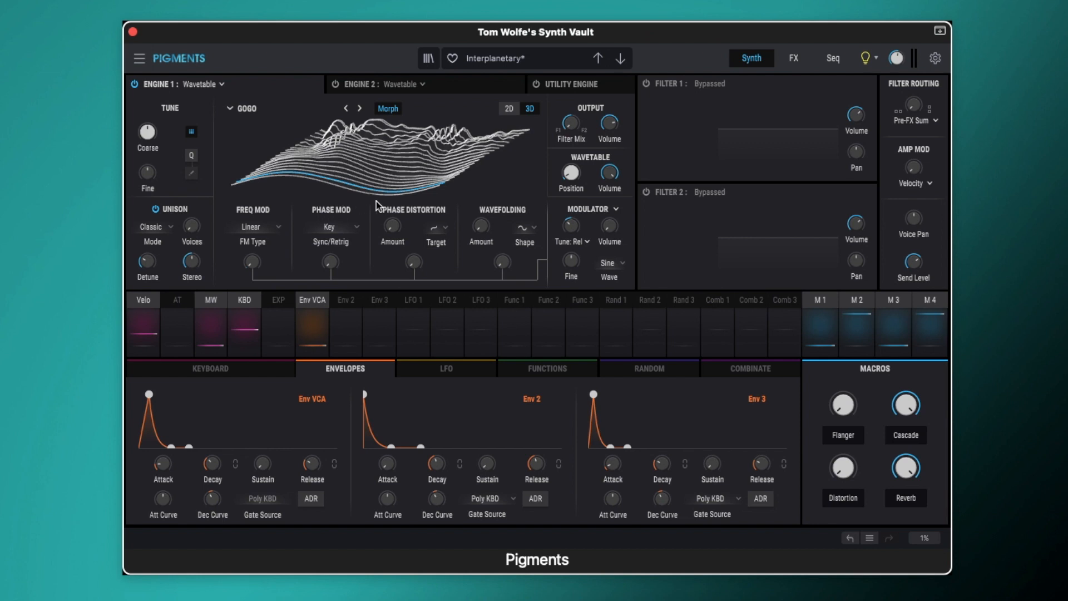
Examine Engine 1's wavetable position and the attack, decay and release times of Env VCA
mouse_move(577, 173)
mouse_move(212, 461)
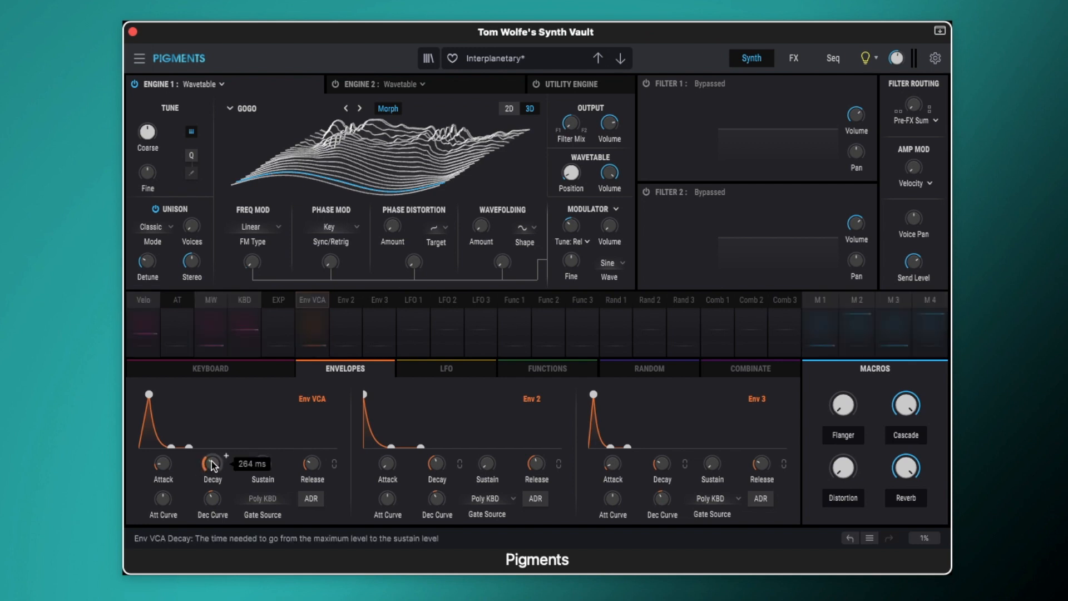
mouse_move(165, 463)
mouse_move(316, 463)
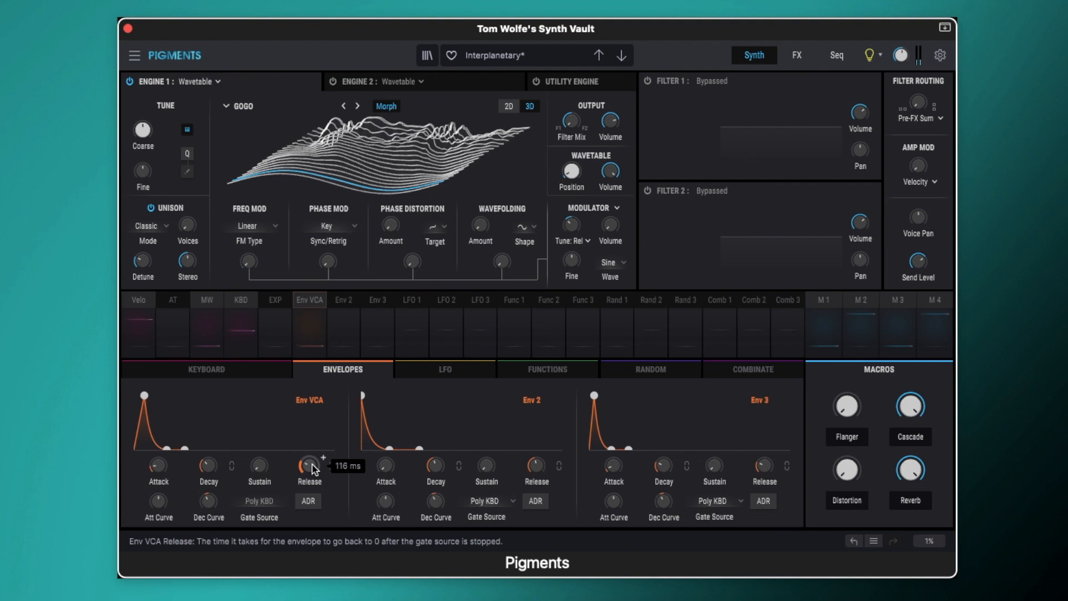
Activate Engine 2, bypass Engine 1 and display Engine 2's Basic Waveforms wavetable settings
left_click(332, 81)
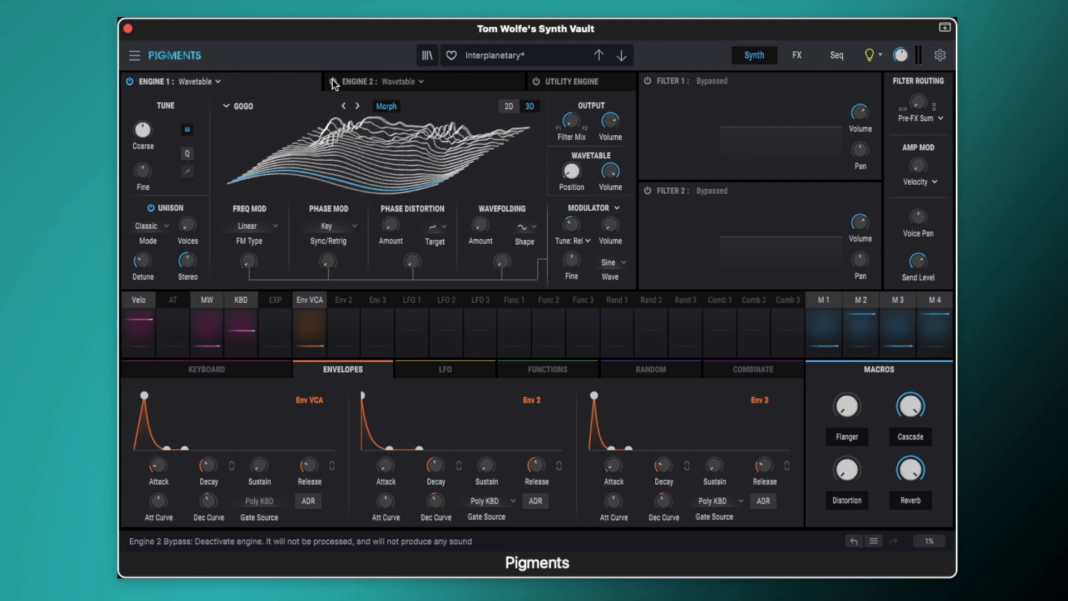
left_click(122, 79)
left_click(437, 84)
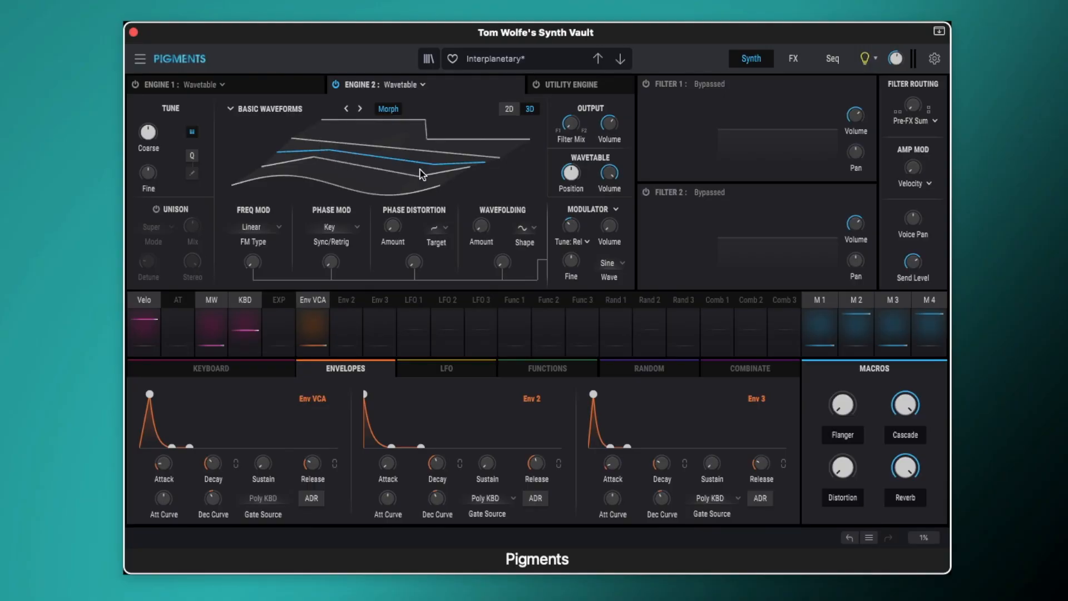
mouse_move(575, 177)
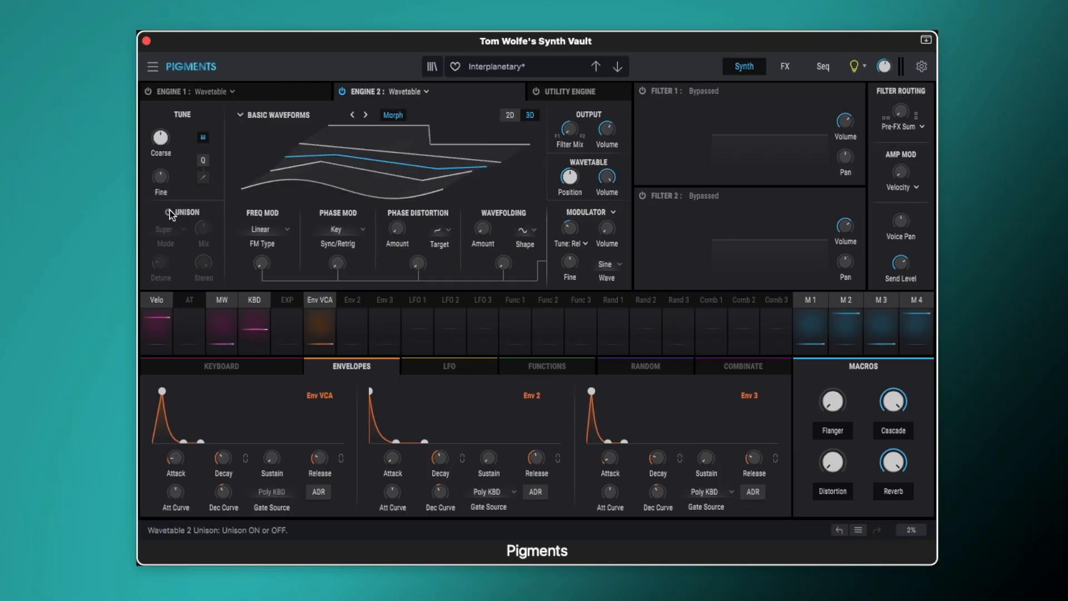
Turn on Unison for Engine 2 and inspect its mode options, detune and mix
left_click(168, 211)
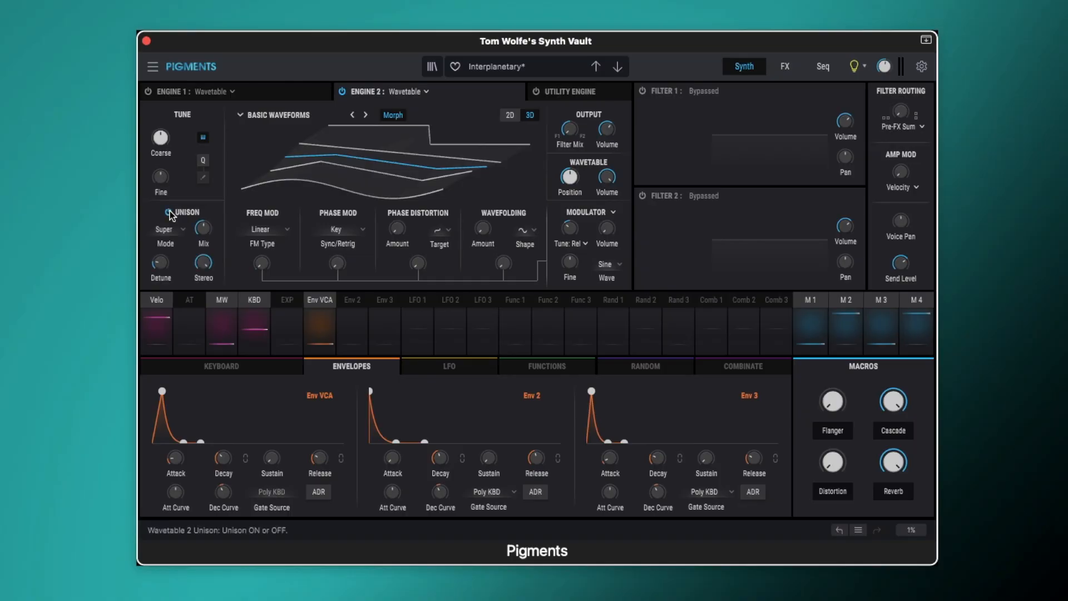
left_click(180, 229)
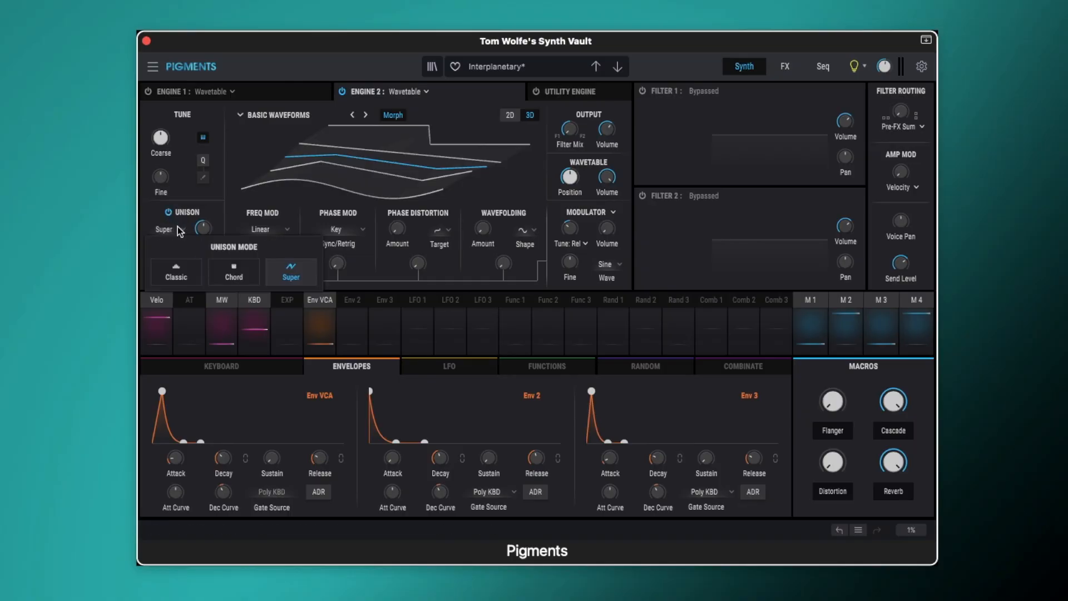
left_click(178, 226)
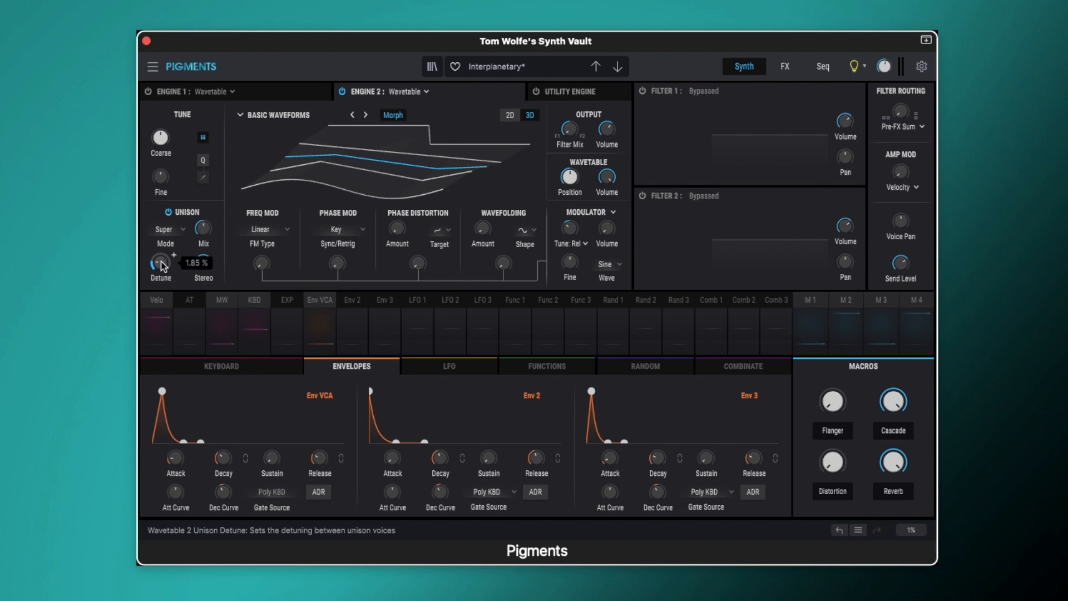
mouse_move(205, 228)
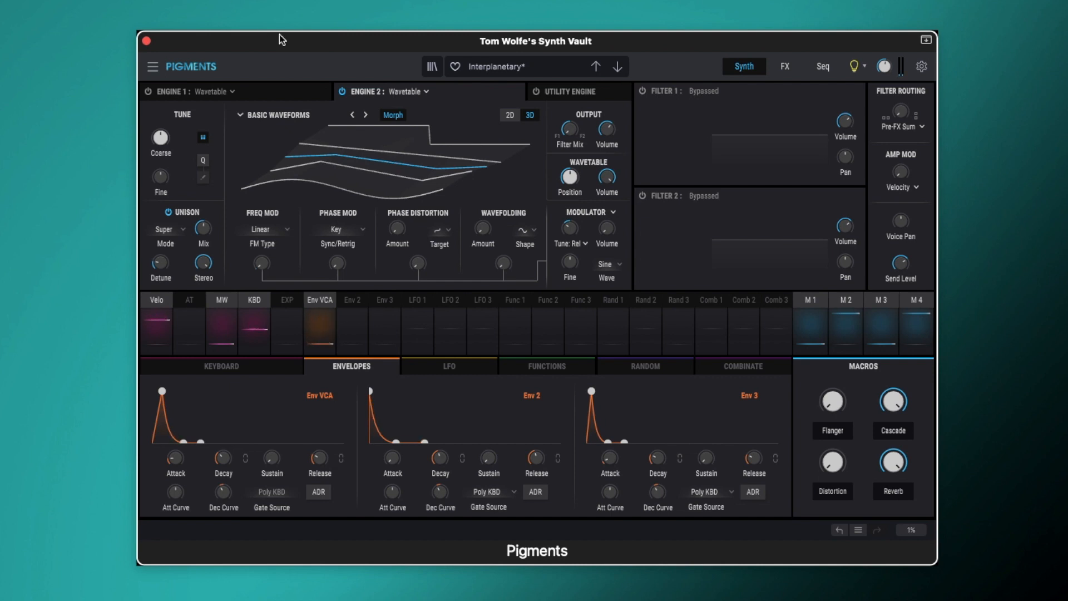
Reactivate Engine 1 alongside Engine 2 and check the output volume of both engines
left_click(290, 96)
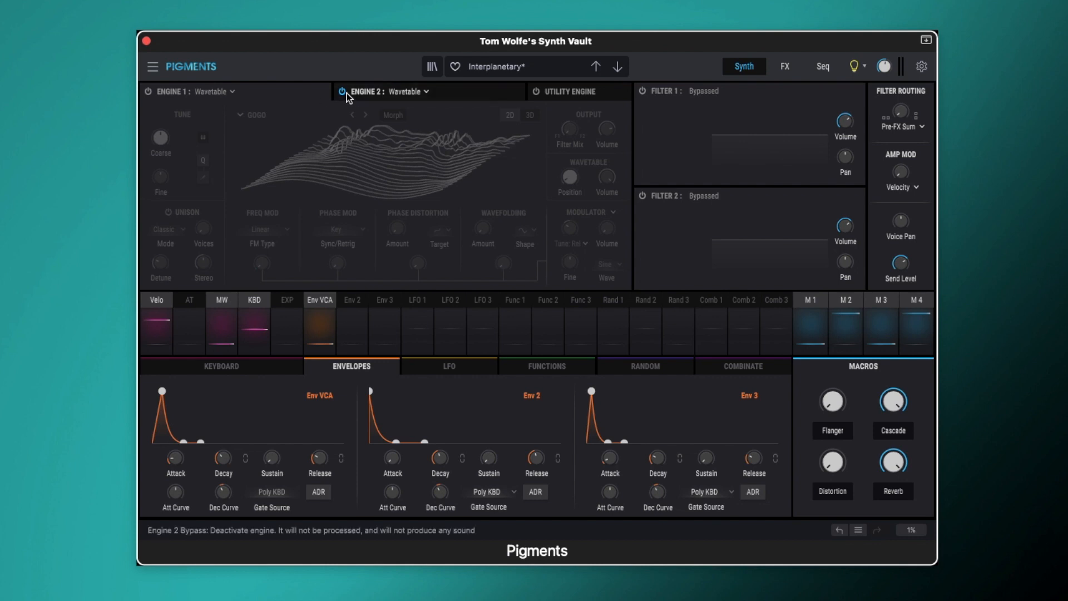
left_click(147, 91)
mouse_move(607, 131)
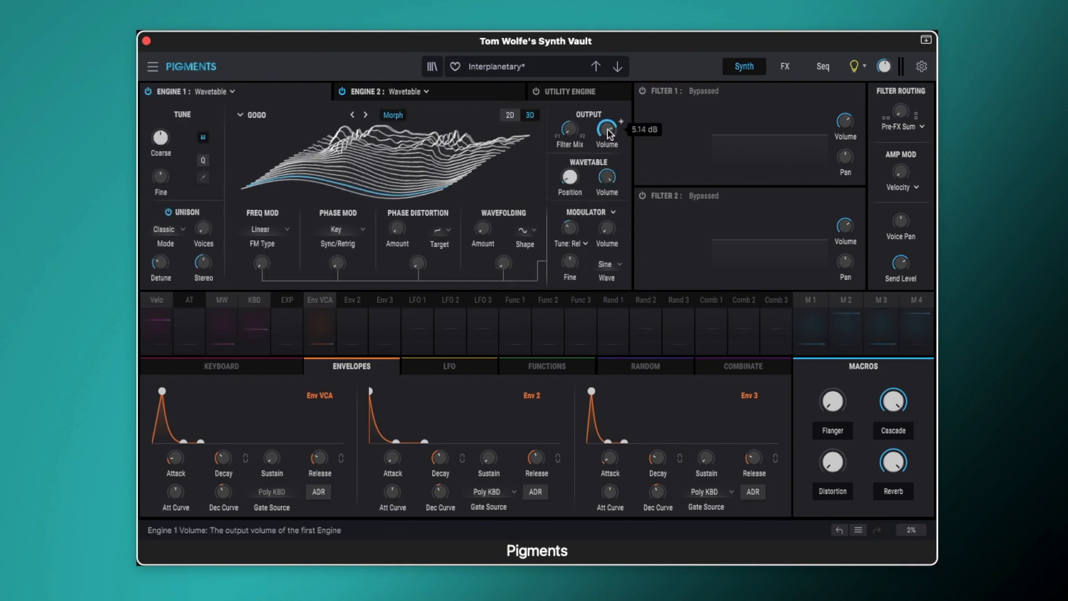
left_click(478, 91)
mouse_move(609, 132)
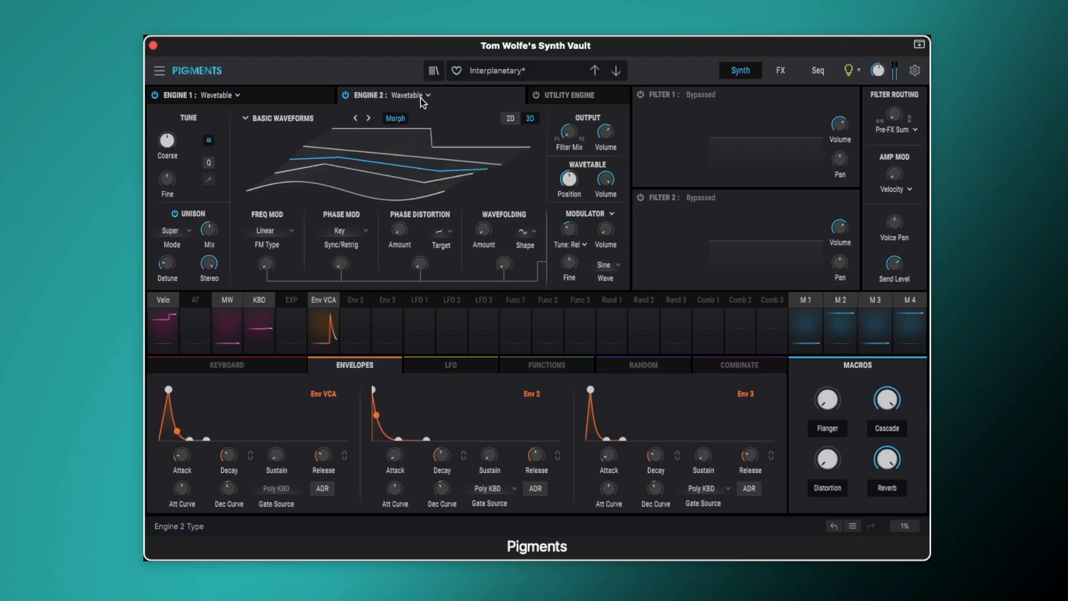
Bypass and reactivate Engine 2 and Engine 1 in turn to compare their sounds, ending on Engine 1's settings
left_click(345, 95)
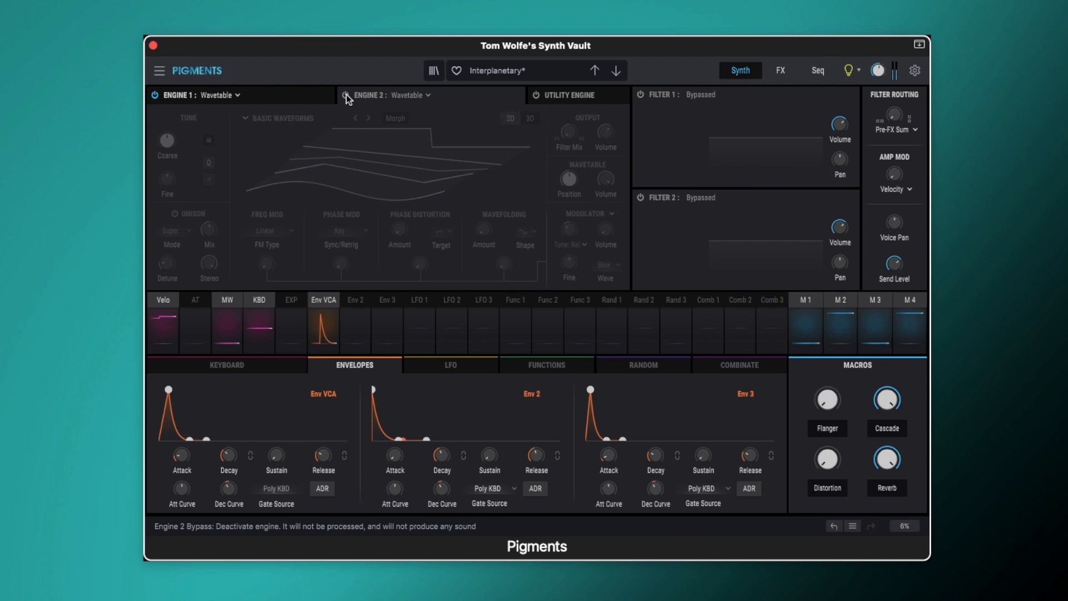
left_click(345, 95)
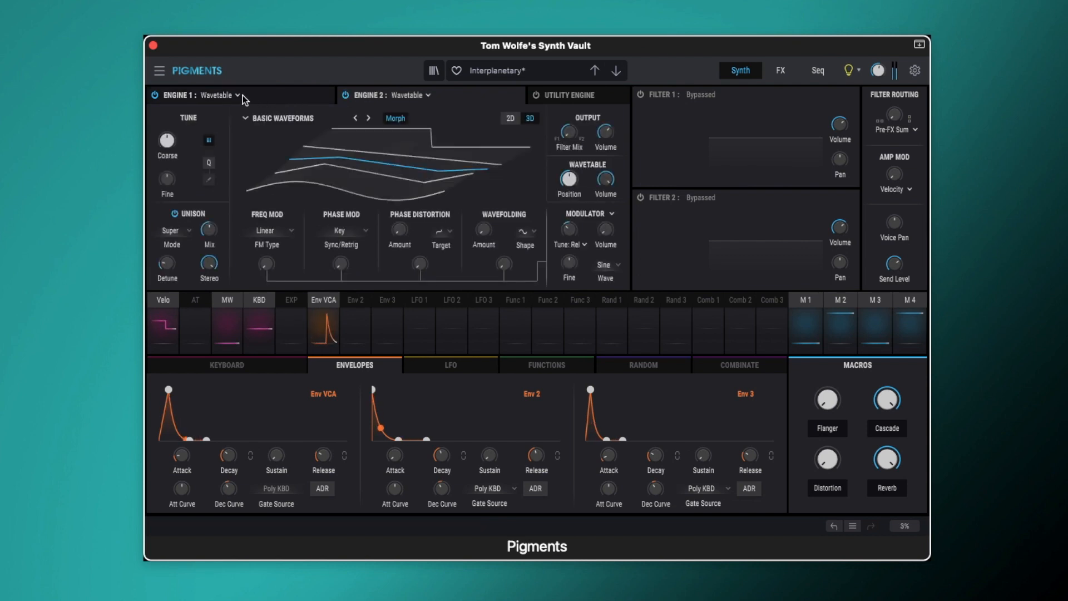
left_click(156, 94)
left_click(268, 95)
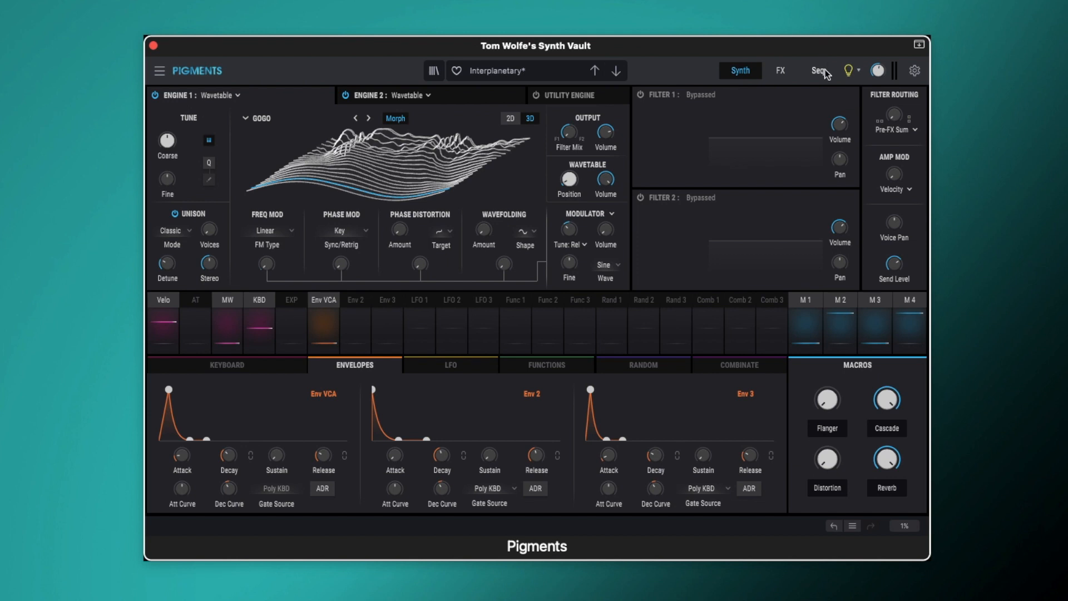
Activate the step sequencer and inspect its rate, pitch and octave tracks
left_click(819, 71)
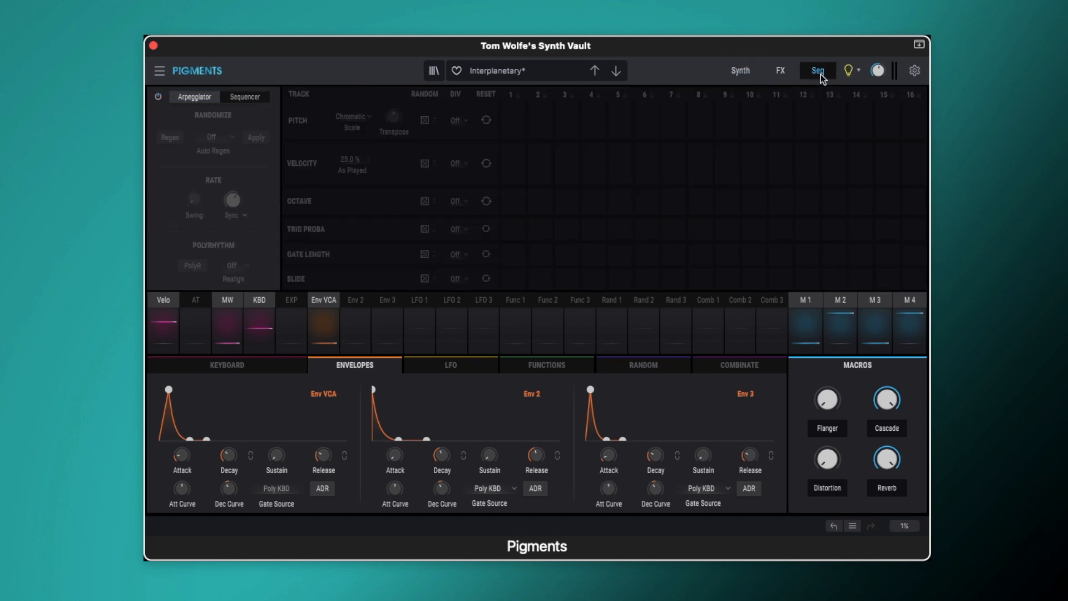
left_click(157, 98)
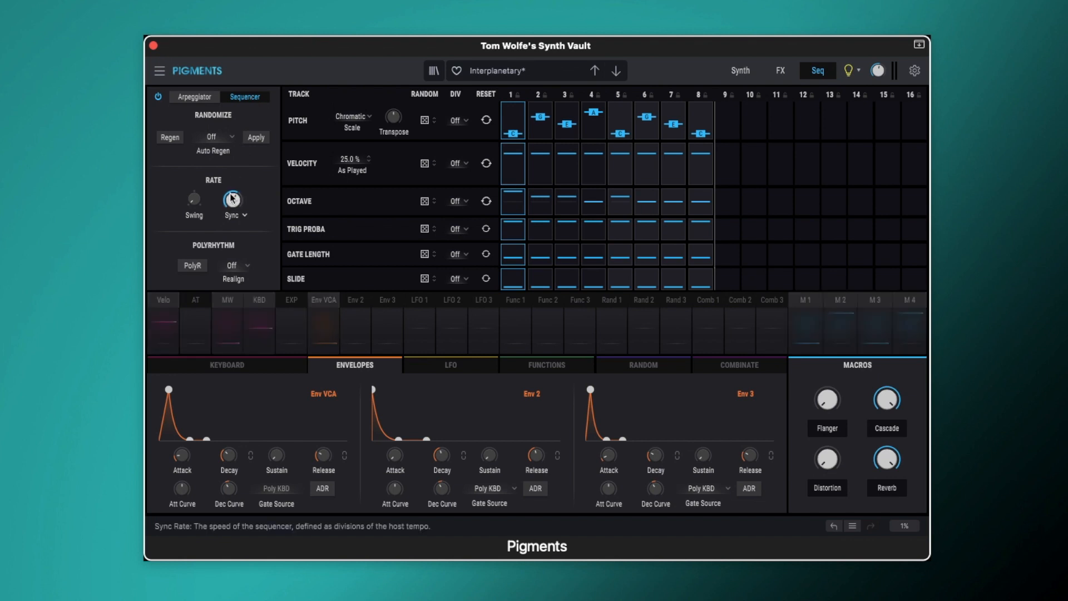
mouse_move(245, 193)
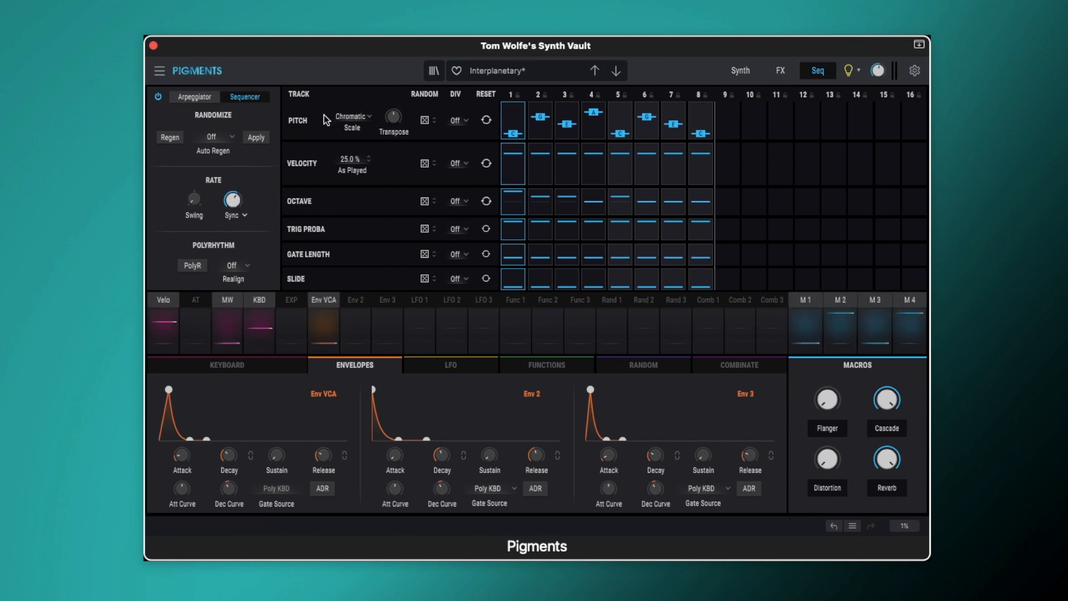
mouse_move(515, 131)
mouse_move(508, 196)
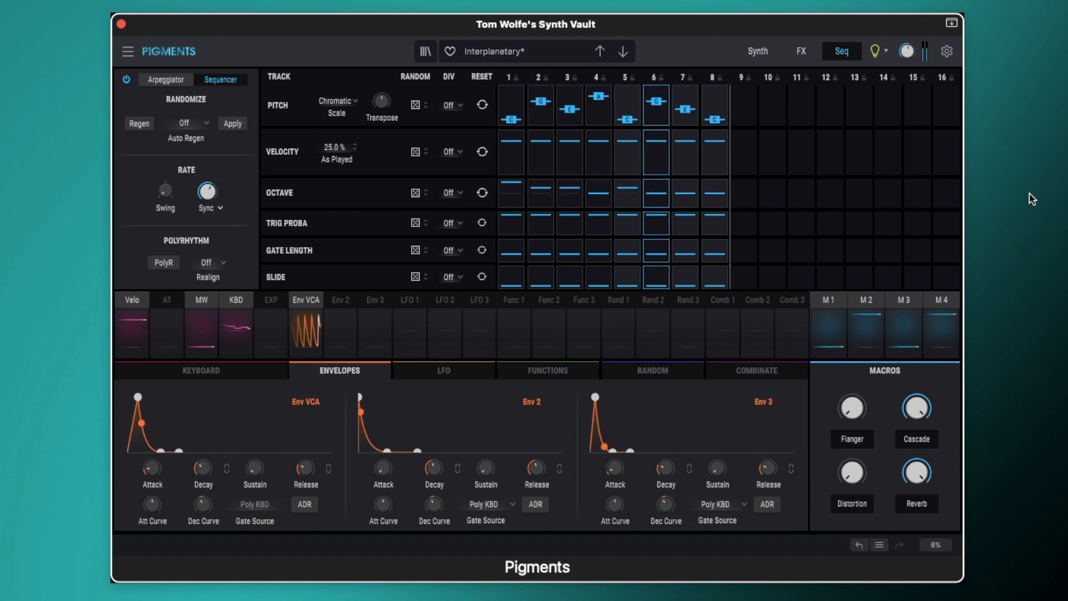
Display the keyboard play settings and examine the glide time
left_click(240, 371)
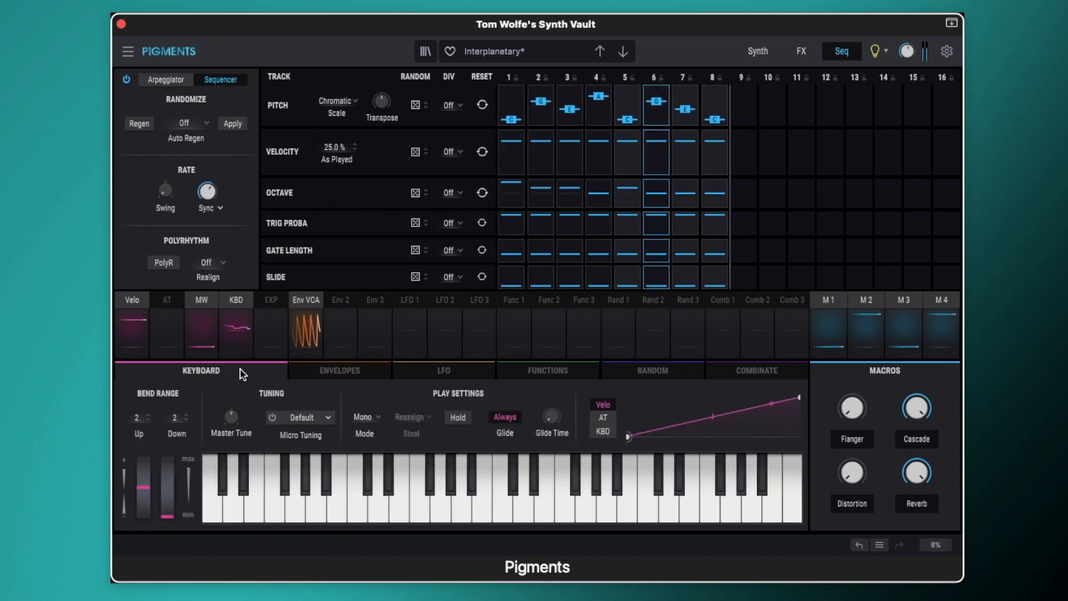
mouse_move(548, 425)
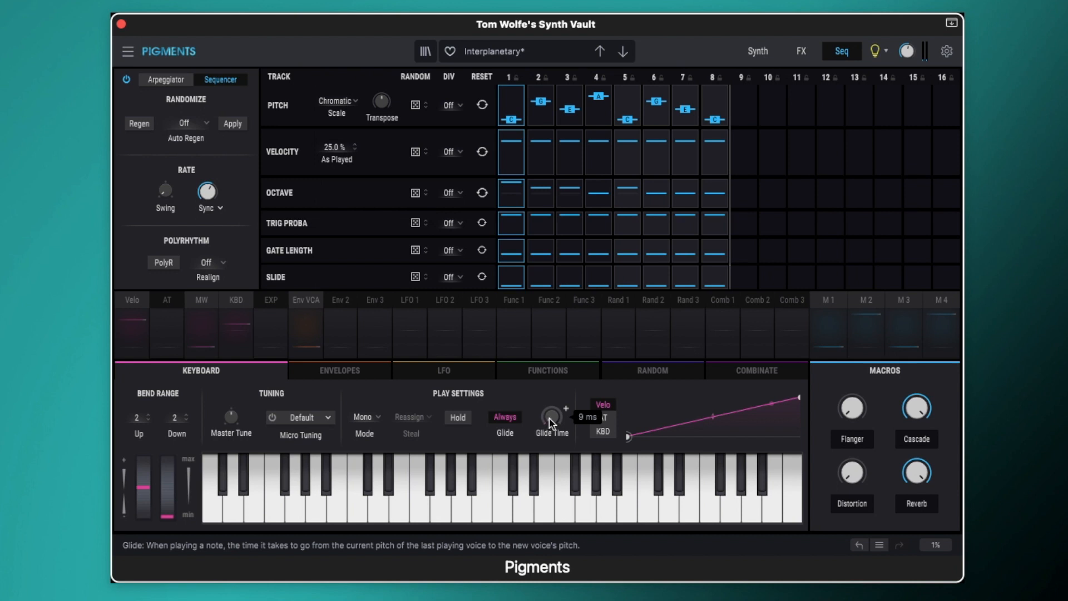
left_click_drag(552, 416, 551, 417)
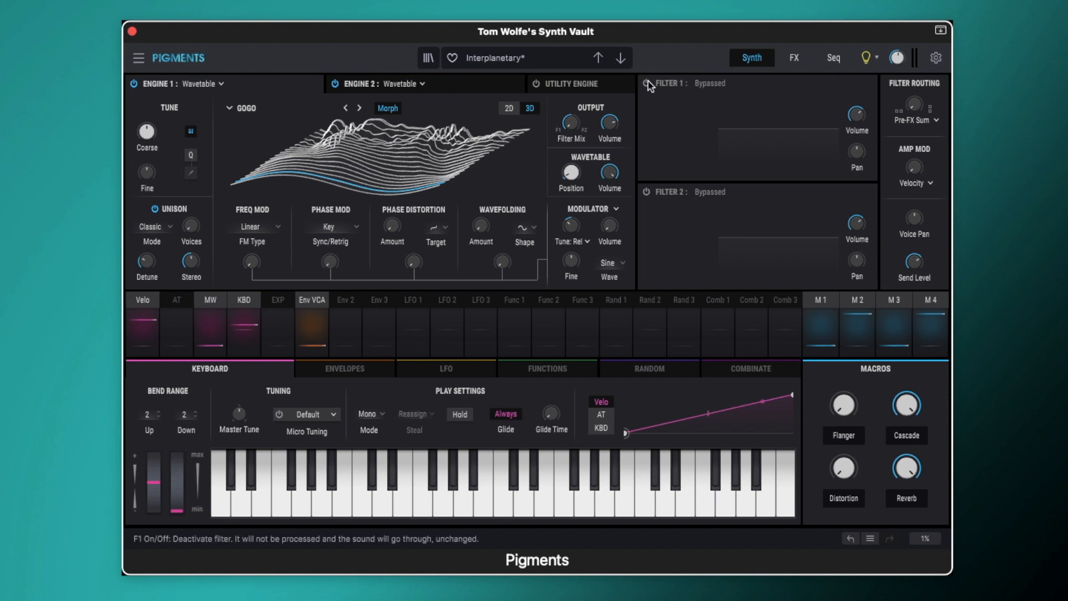
Activate Filter 1 and inspect its cutoff, resonance and the modulation sources assigned to the cutoff
left_click(645, 83)
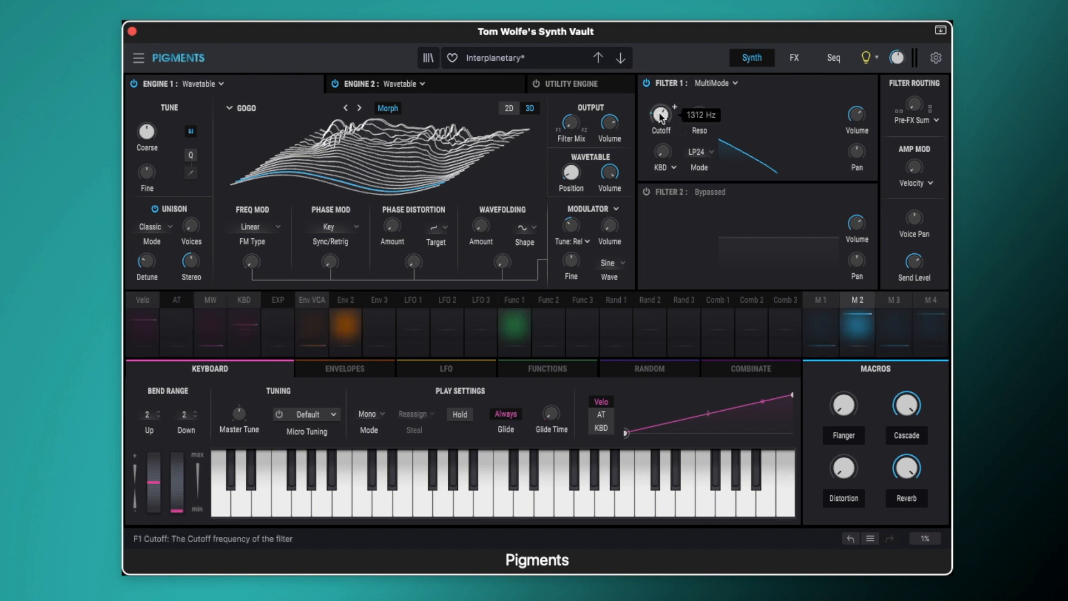
mouse_move(700, 118)
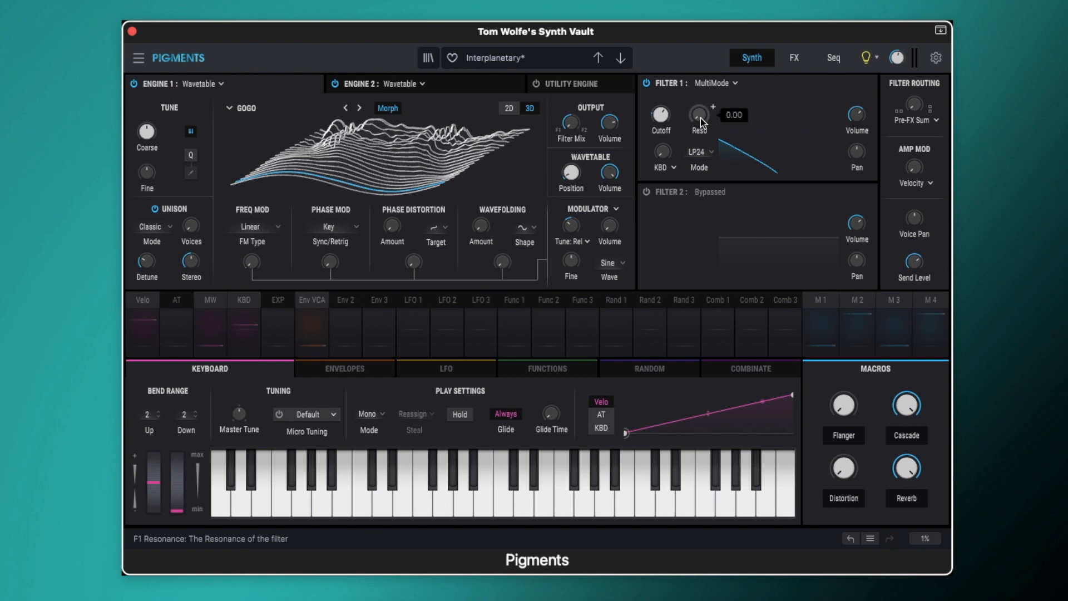
mouse_move(660, 122)
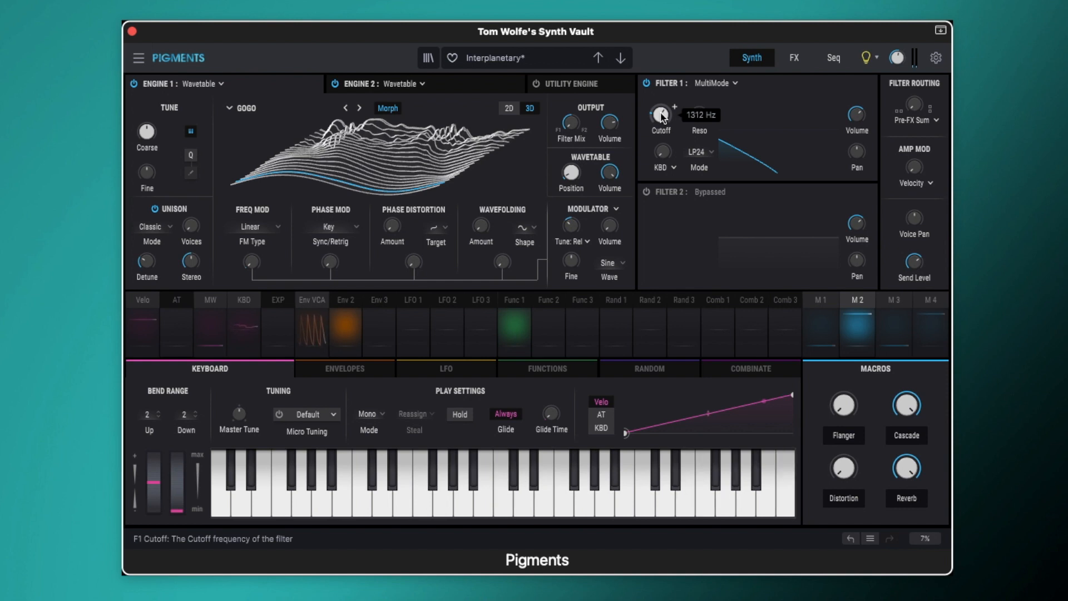
left_click(675, 109)
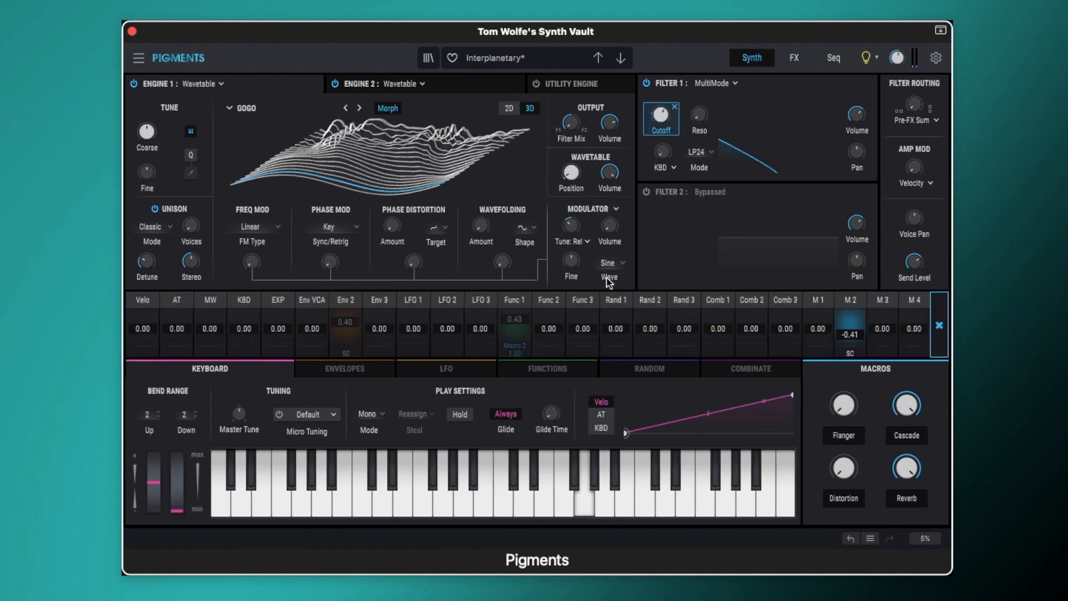
left_click(675, 107)
Enable Env 2's modulation of the Filter 1 cutoff and compare the sound with the modulation and the filter bypassed
left_click(352, 301)
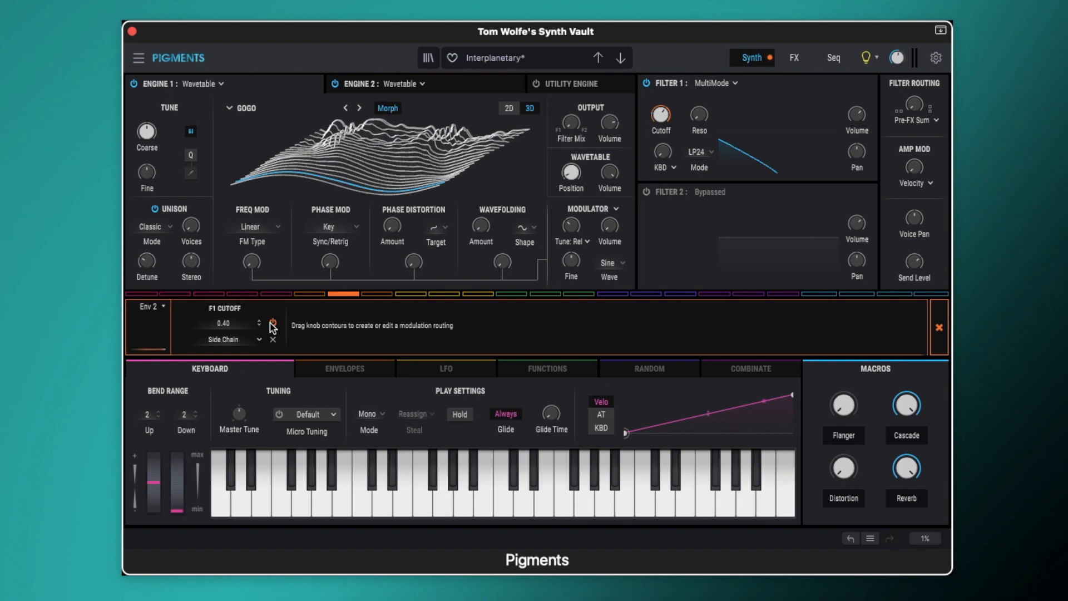
left_click(336, 370)
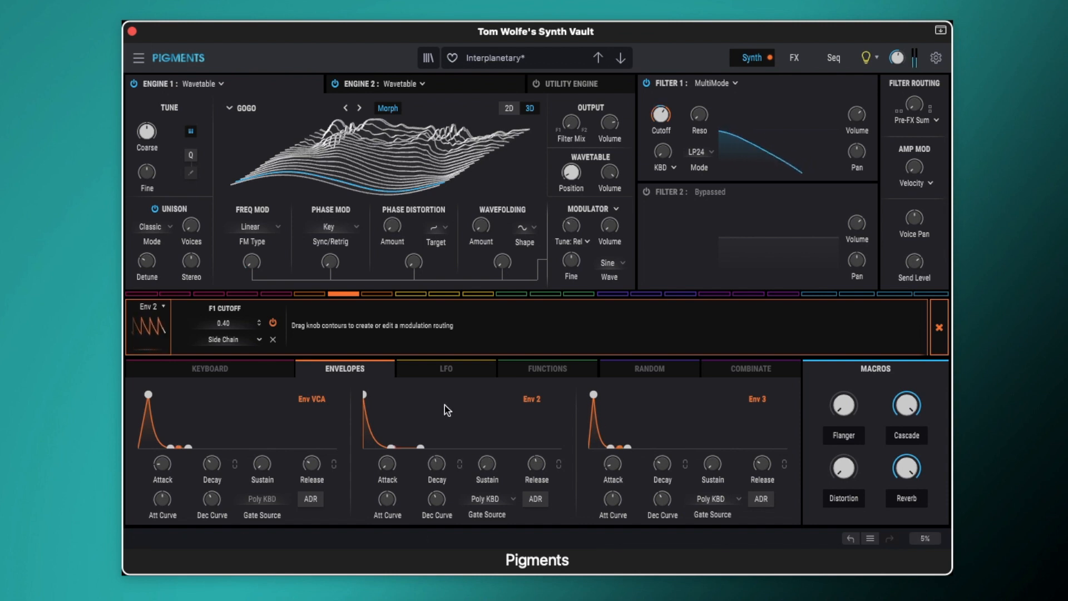
left_click(273, 323)
left_click(273, 323)
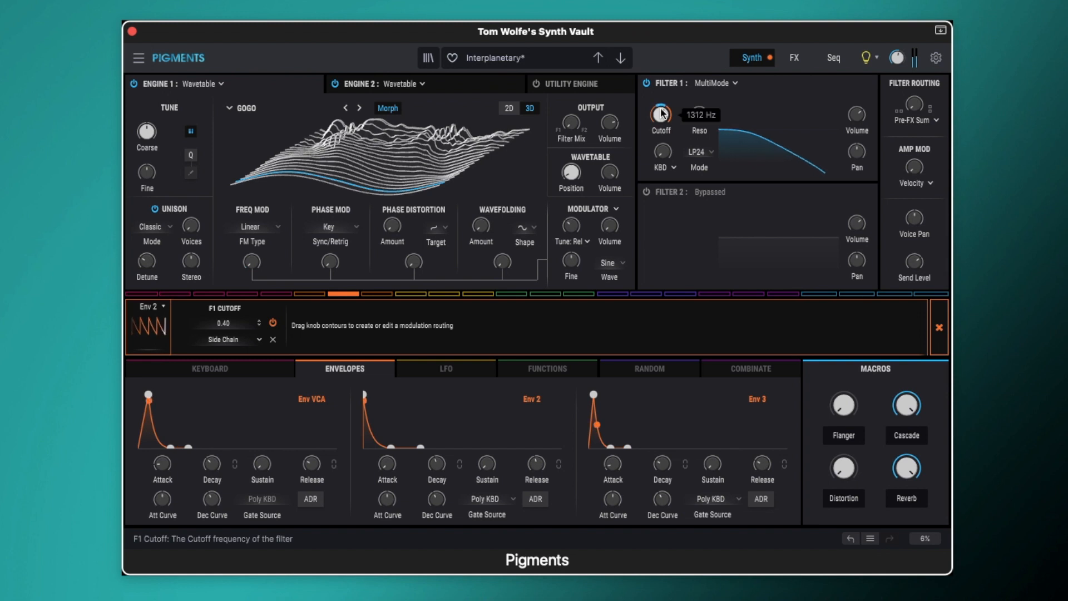
left_click(645, 83)
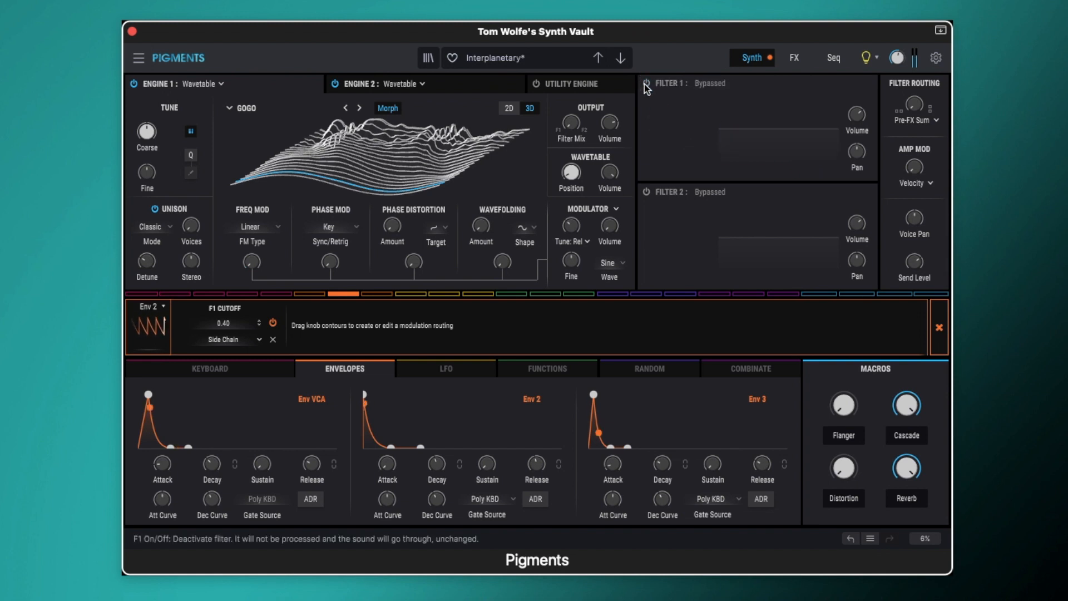
left_click(647, 84)
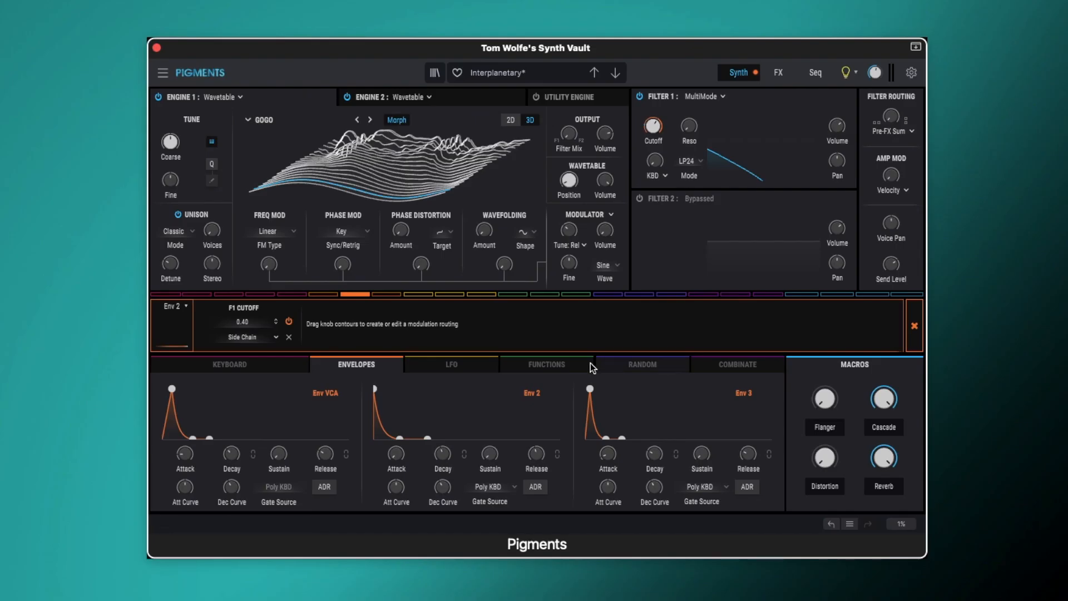
Display Function 1 and examine its rate and gate source options, along with the sequencer page
left_click(582, 365)
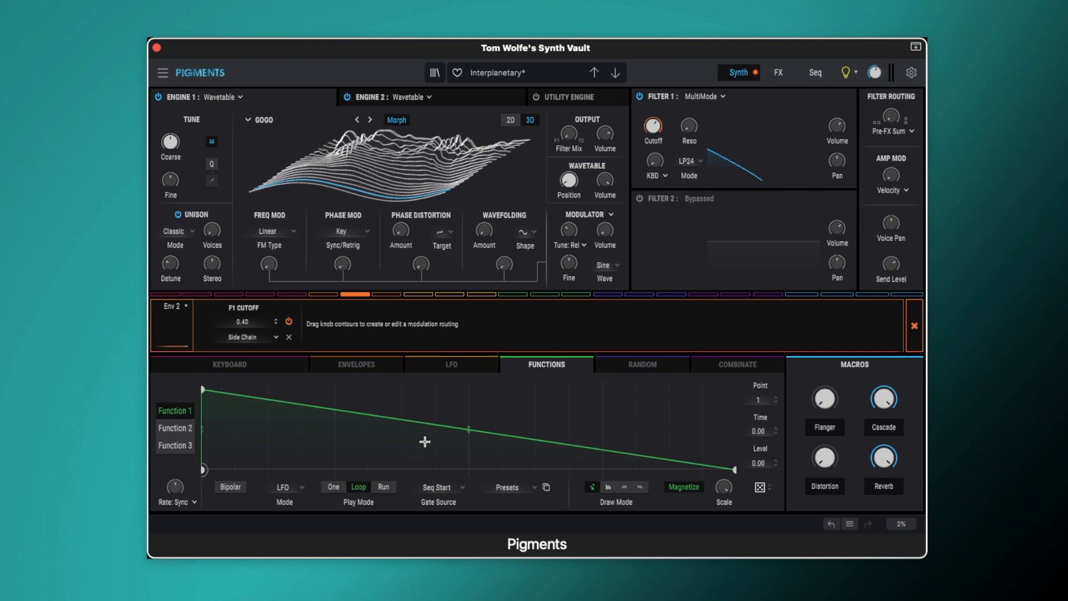
mouse_move(174, 484)
left_click(430, 487)
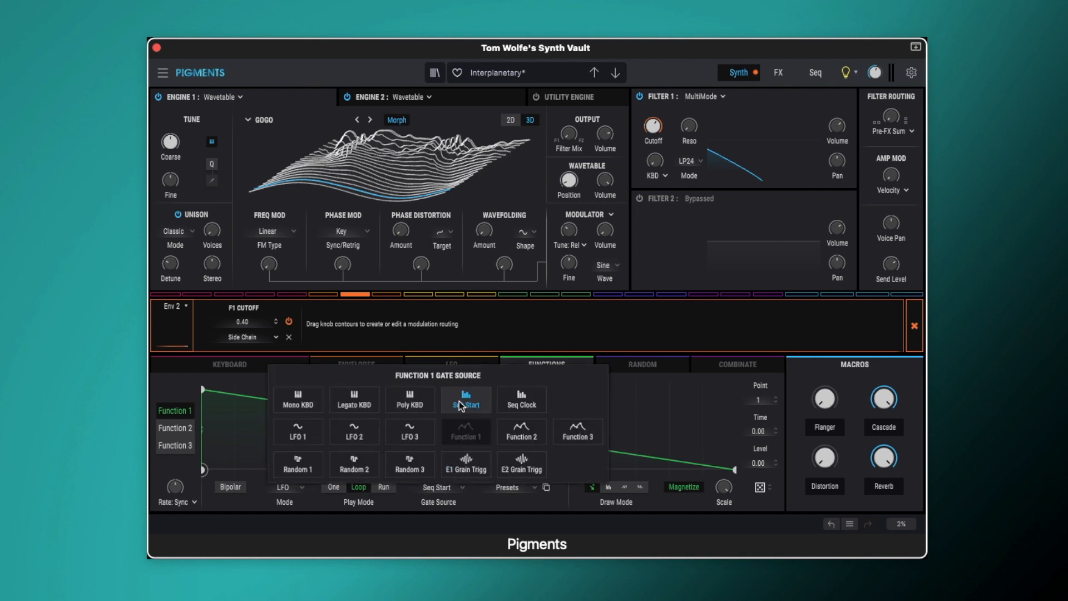
left_click(446, 487)
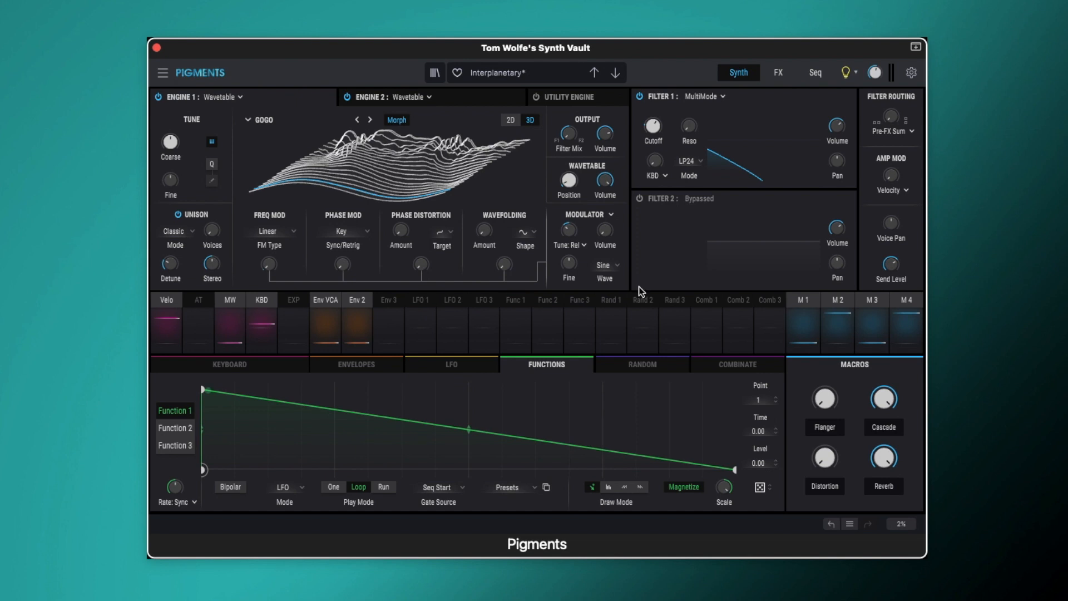
left_click(816, 72)
left_click(738, 72)
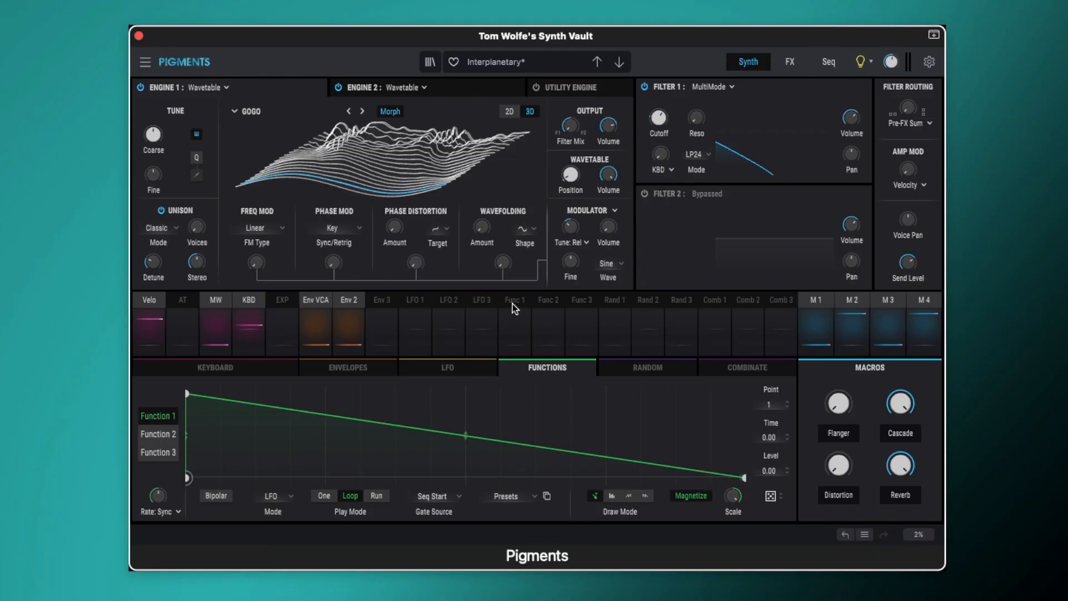
Enable Function 1's modulation of the Filter 1 cutoff, compare it with the routing bypassed, and check the sequencer steps
left_click(512, 304)
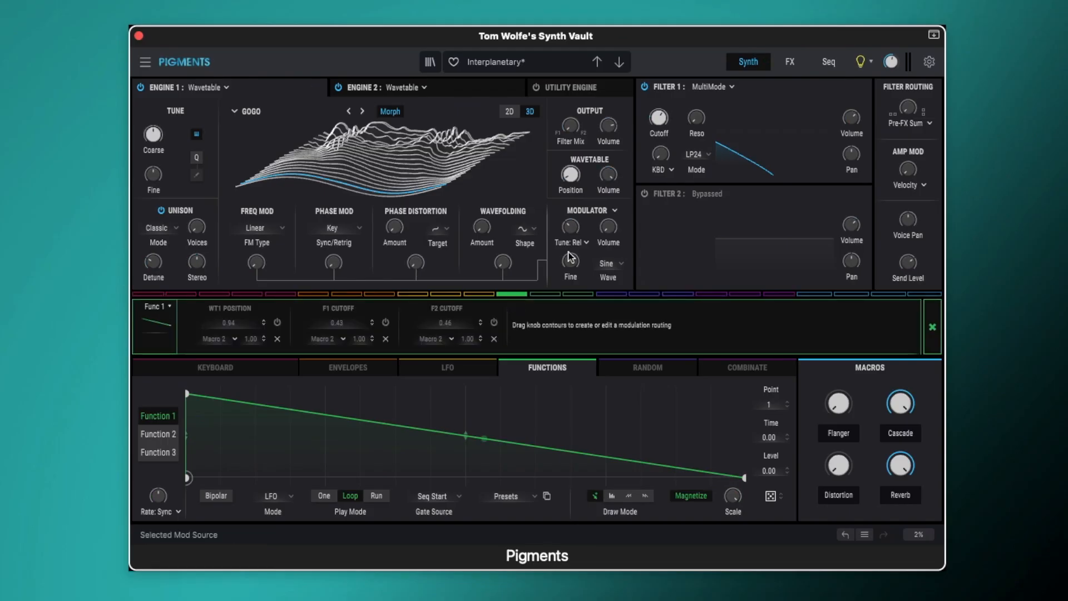
left_click(386, 322)
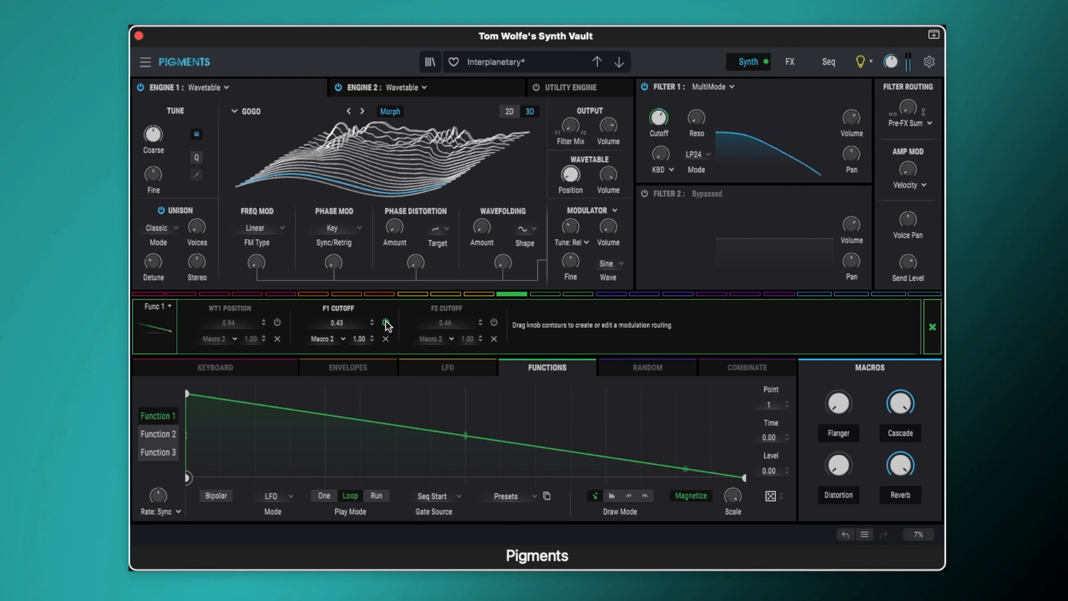
left_click(386, 322)
left_click(386, 322)
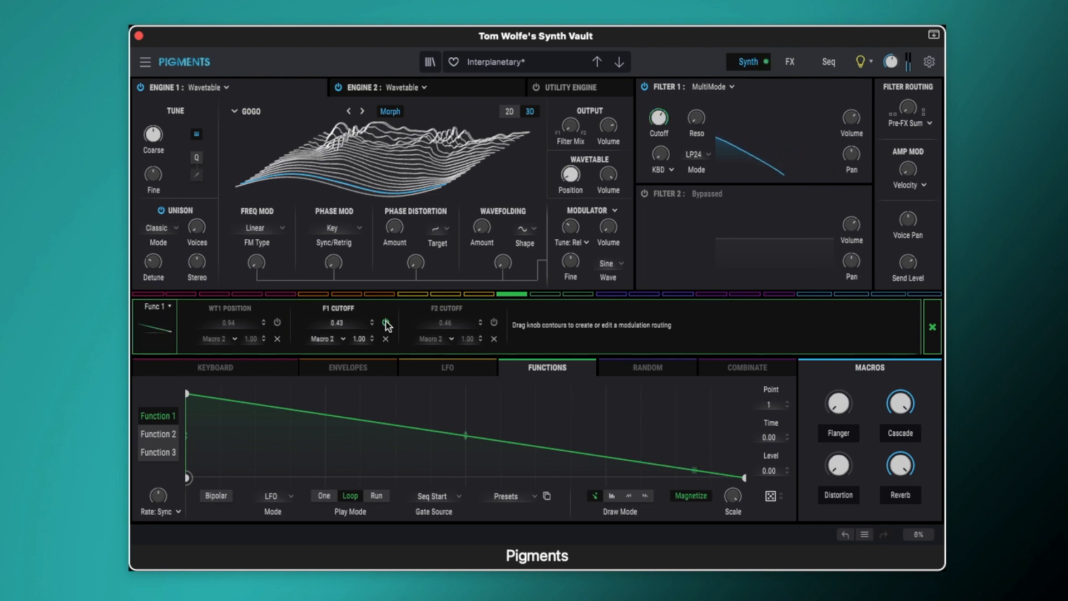
left_click(827, 62)
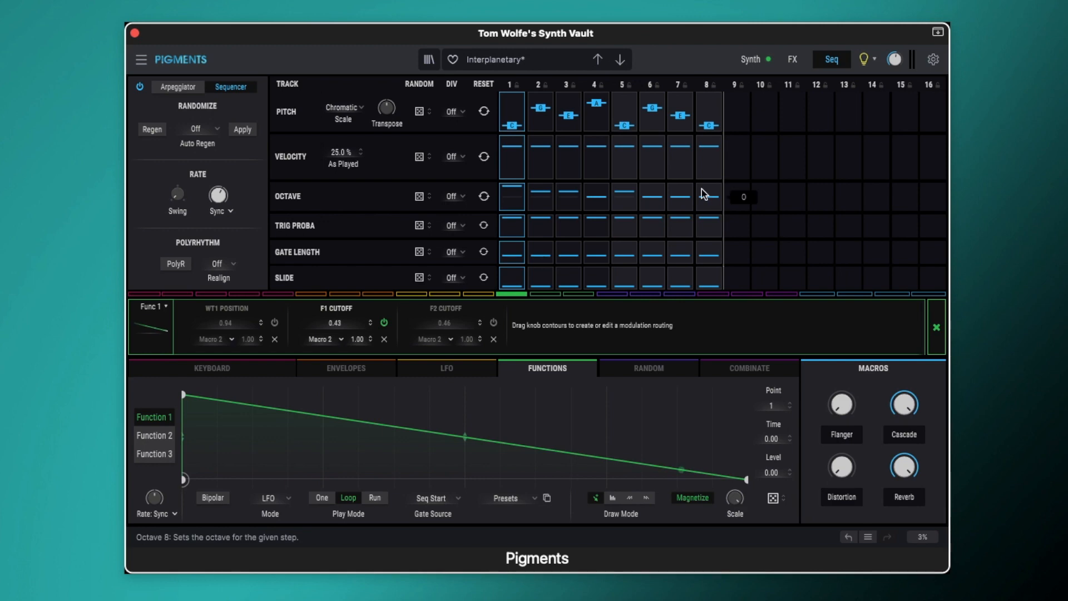
left_click(751, 60)
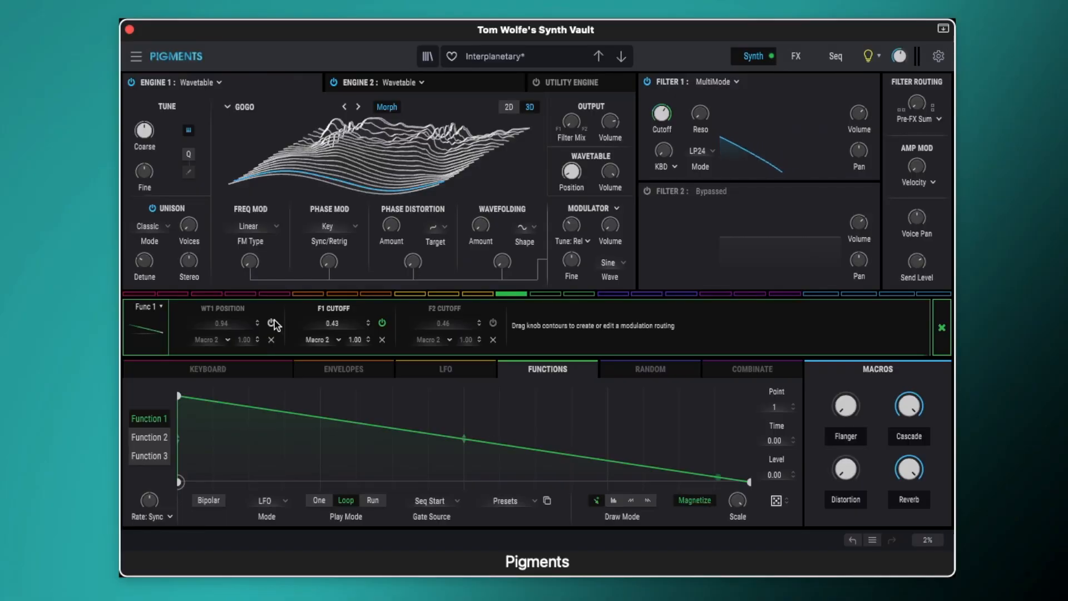
Enable Function 1's modulation of the Engine 1 wavetable position and compare the sound with that routing bypassed
left_click(272, 323)
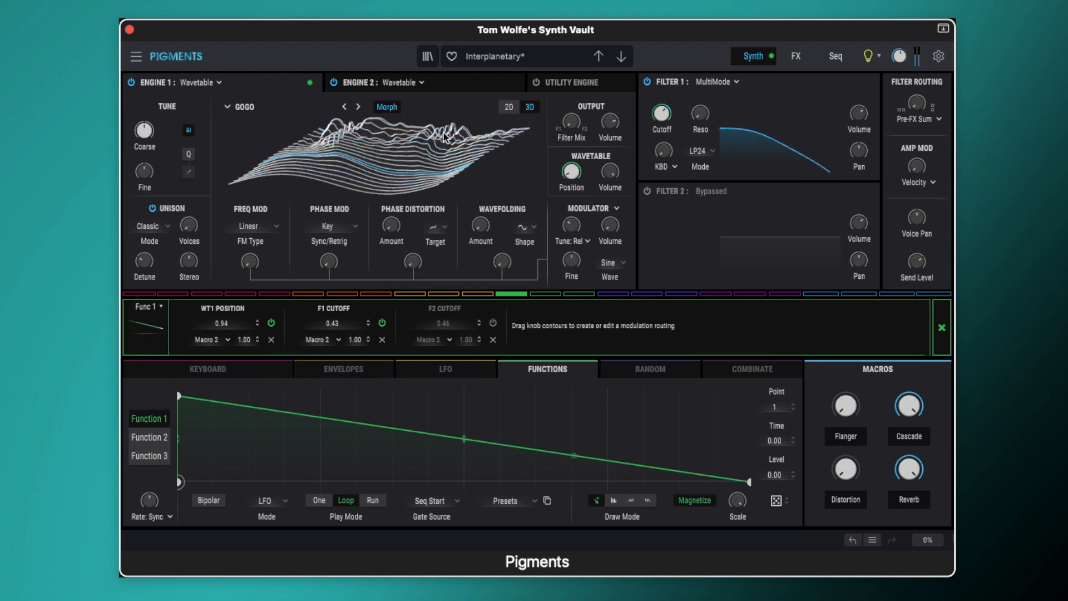
left_click(271, 323)
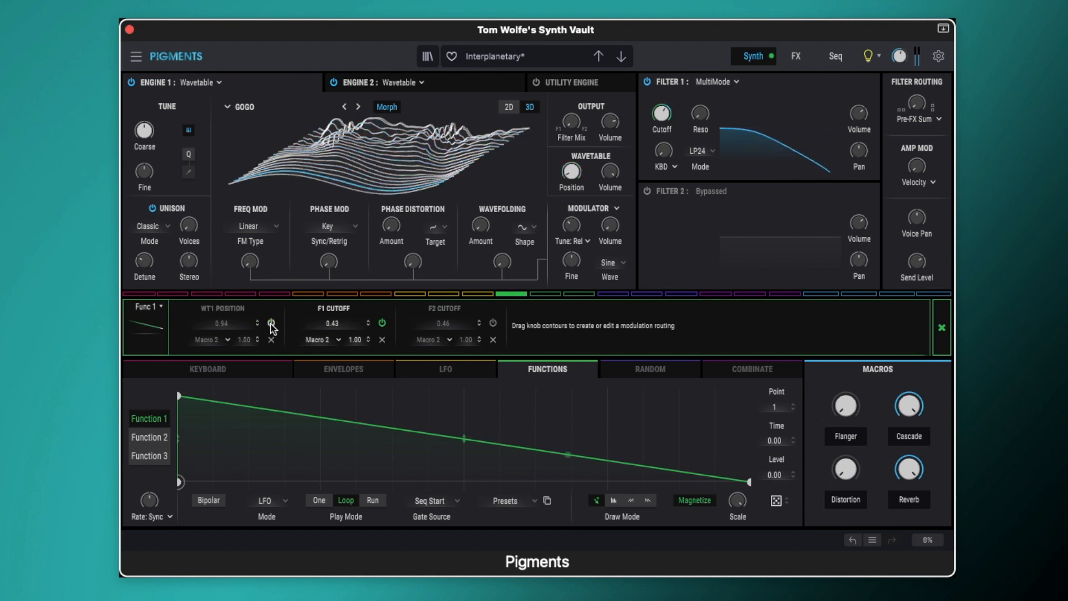
left_click(272, 323)
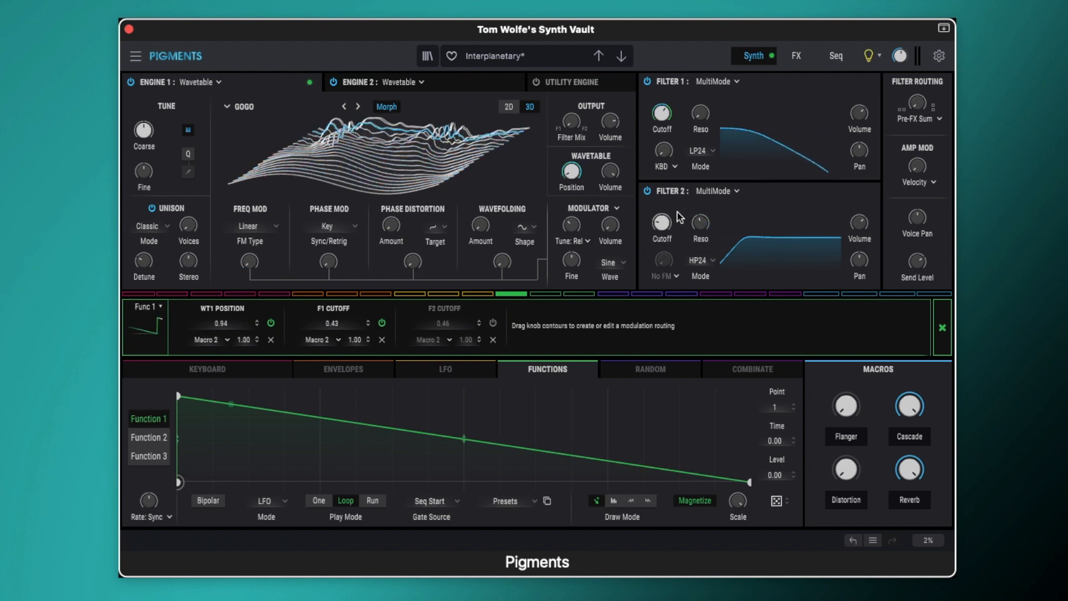
Enable Function 1's modulation of the Filter 2 cutoff, review the sequencer, and compare the sound with that routing bypassed
left_click(493, 324)
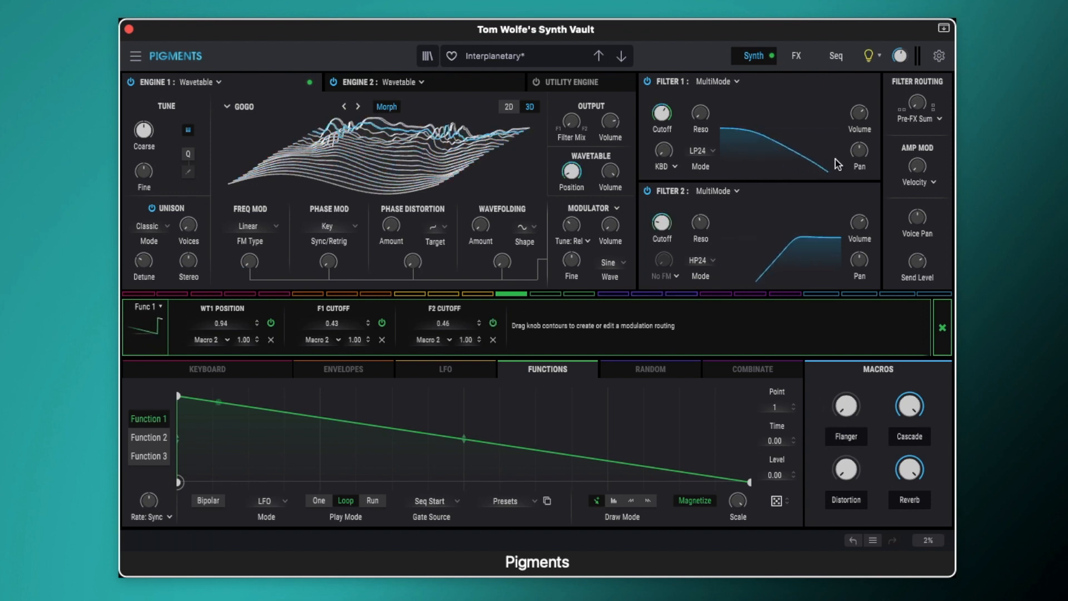
left_click(836, 57)
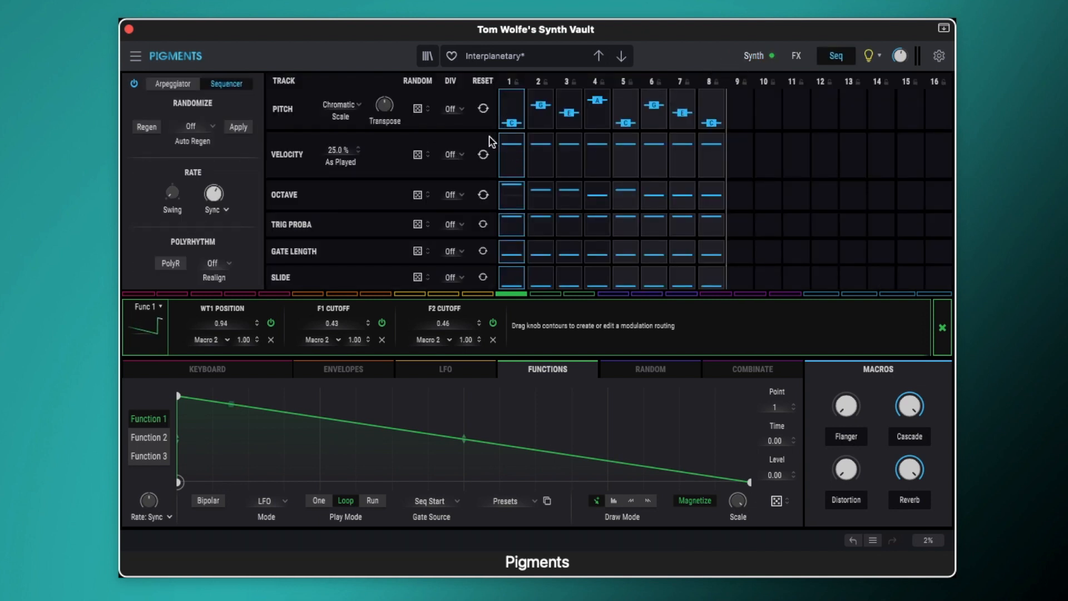
left_click(753, 56)
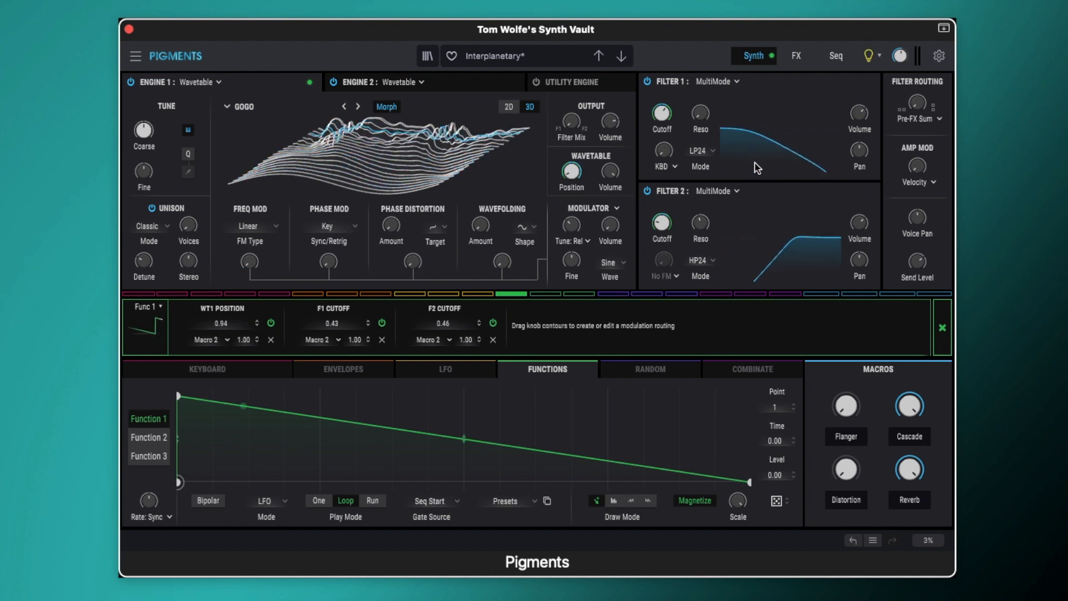
mouse_move(908, 109)
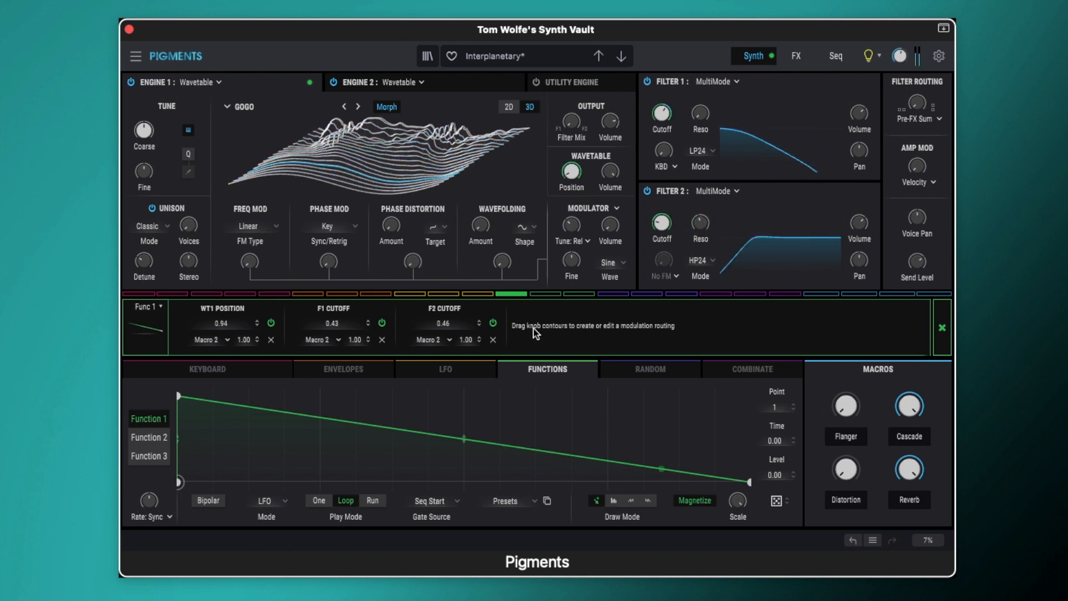
left_click(493, 323)
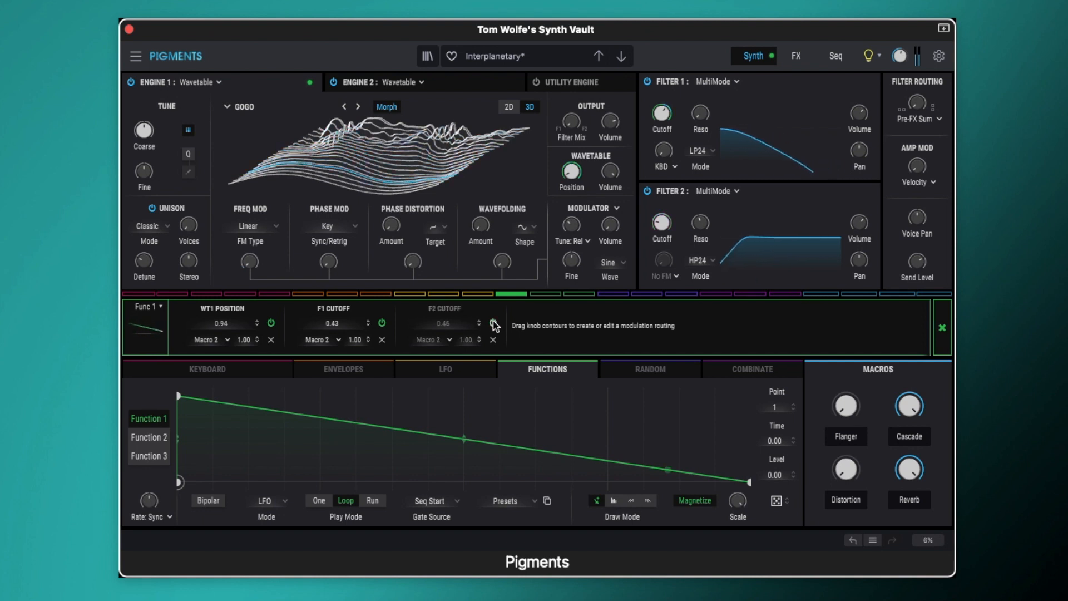
left_click(493, 324)
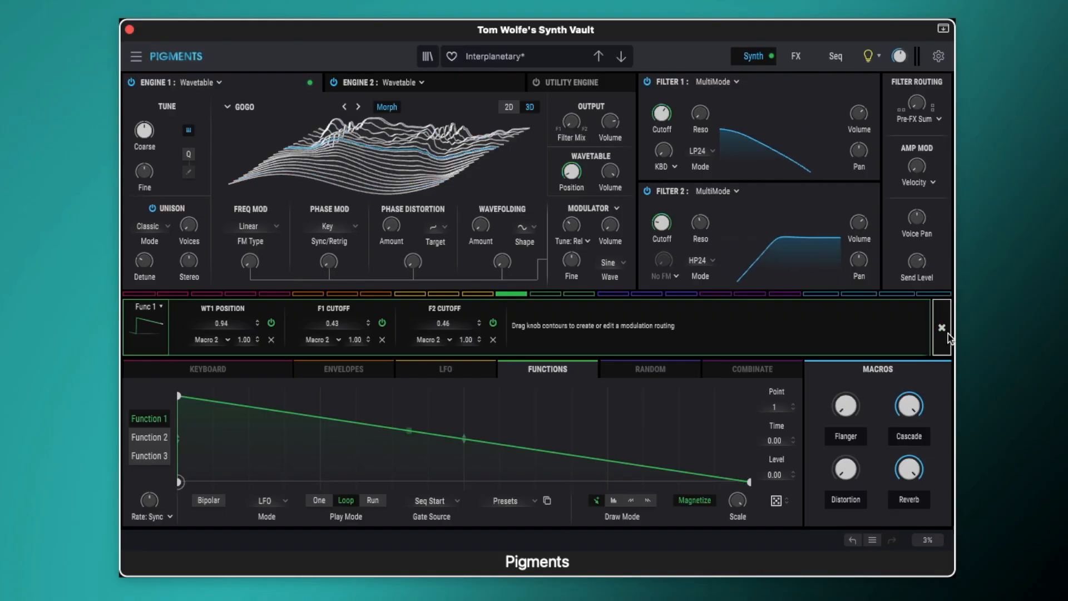
Display the FX A effects chain and inspect the Flanger macro
left_click(796, 56)
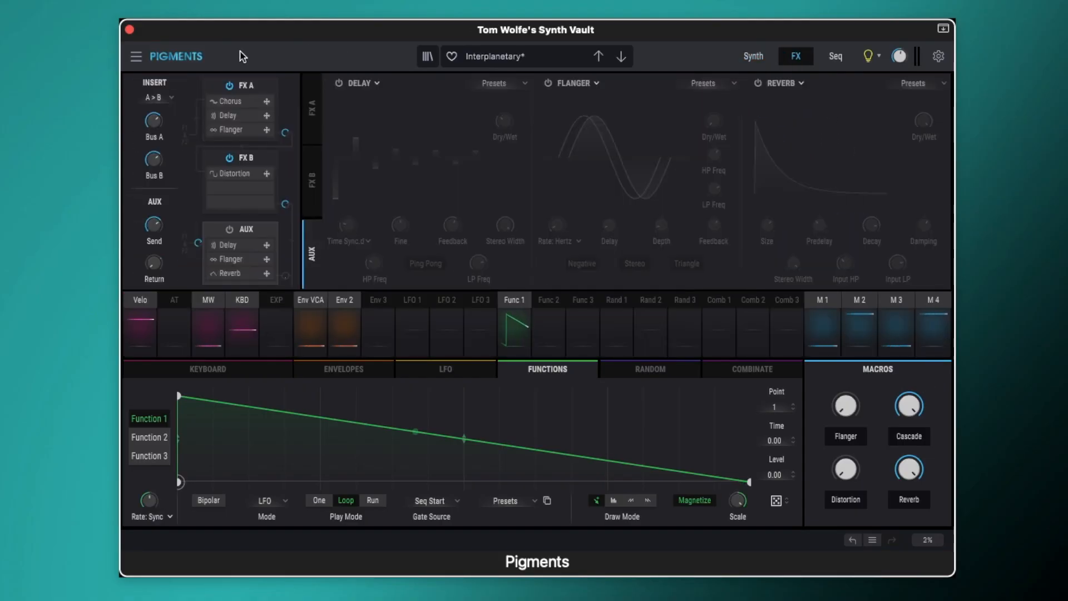
left_click(248, 87)
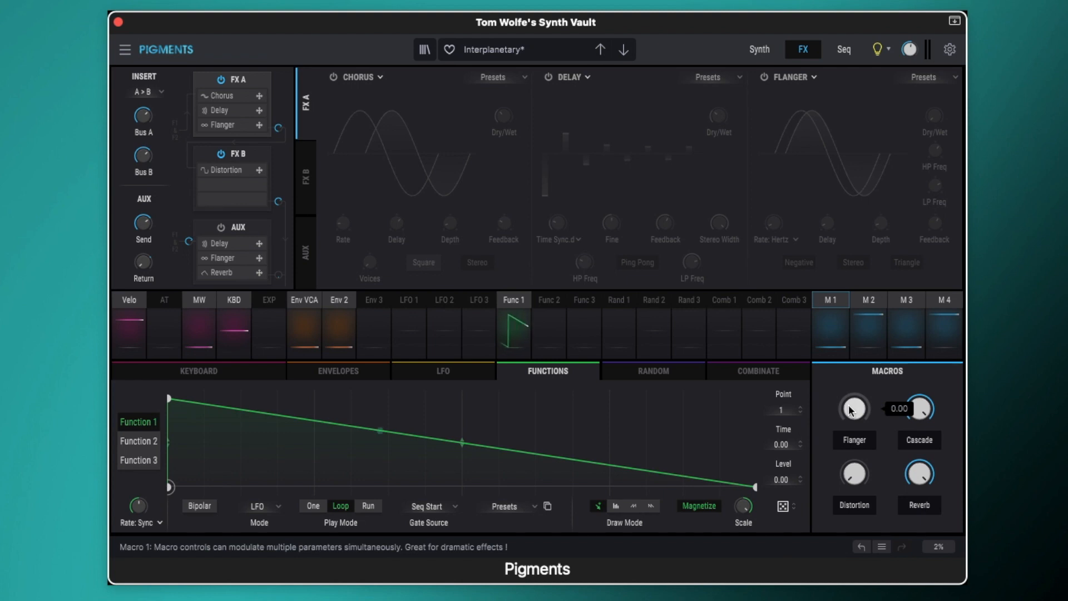
mouse_move(854, 409)
left_mouse_down()
mouse_move(854, 400)
mouse_move(855, 411)
left_mouse_up()
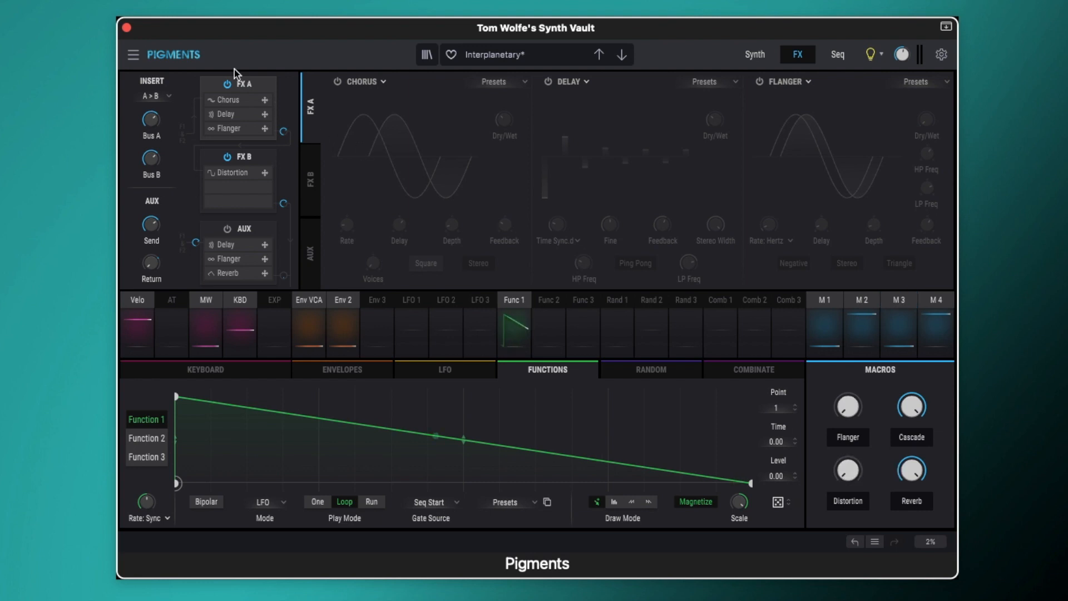
Enable the Chorus in FX A, examine its modulation and mix settings, and compare the sound with it bypassed
left_click(337, 82)
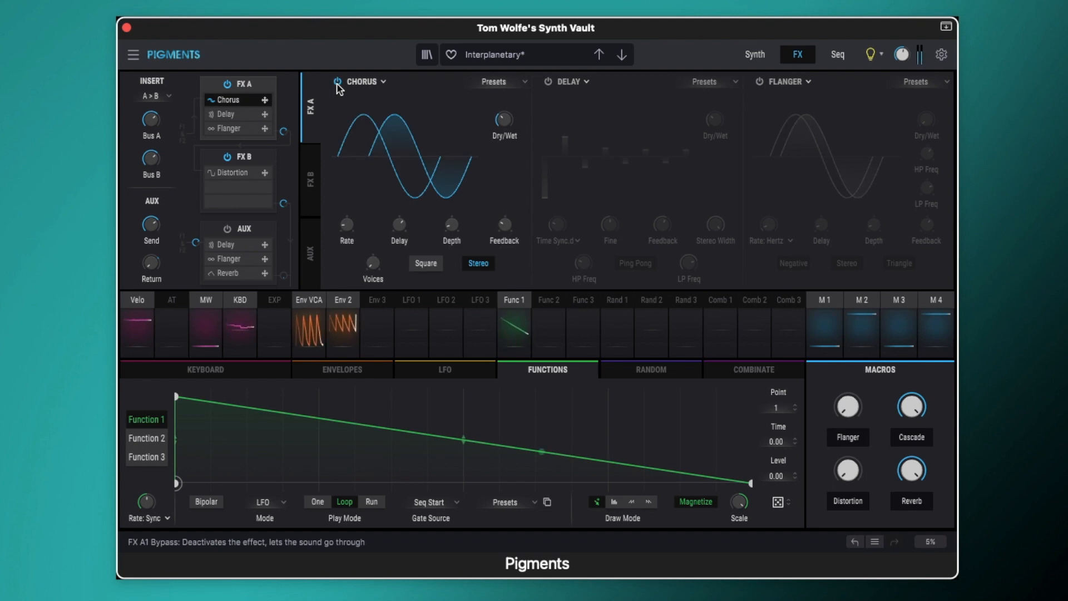
left_click(337, 85)
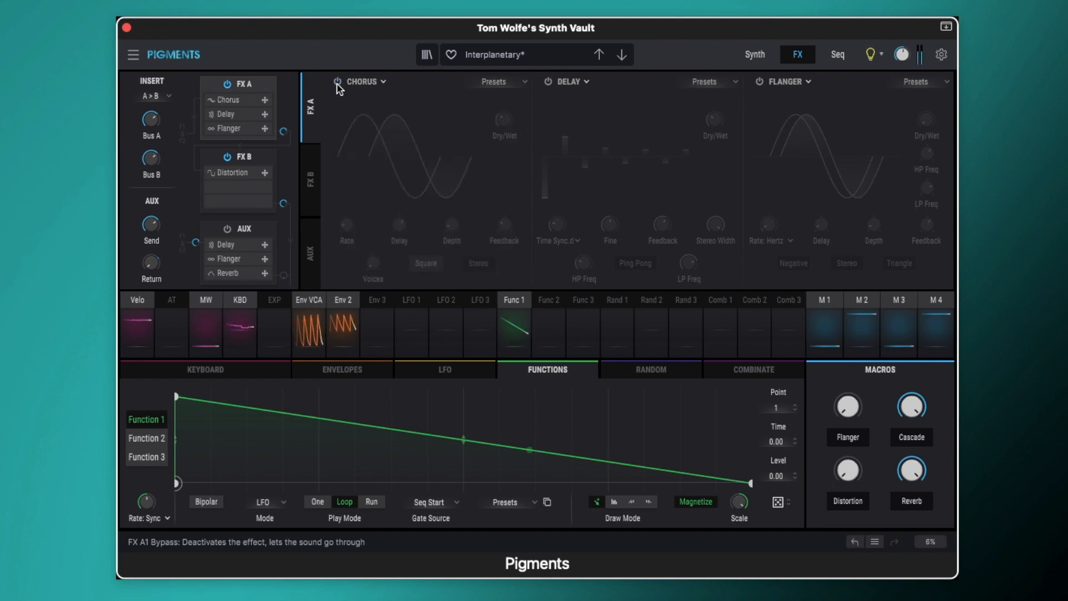
left_click(337, 83)
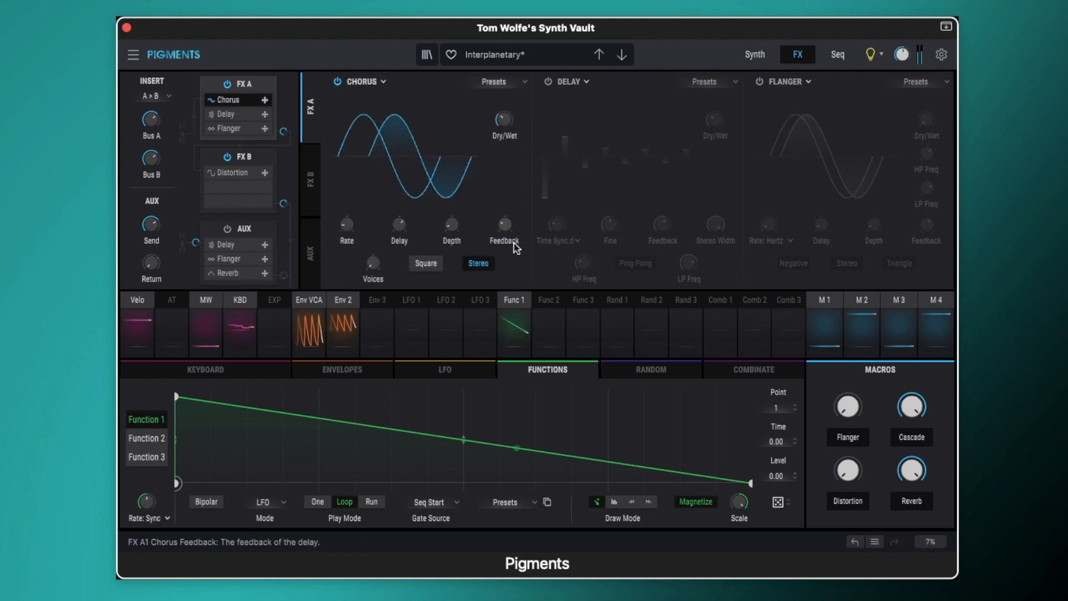
mouse_move(451, 227)
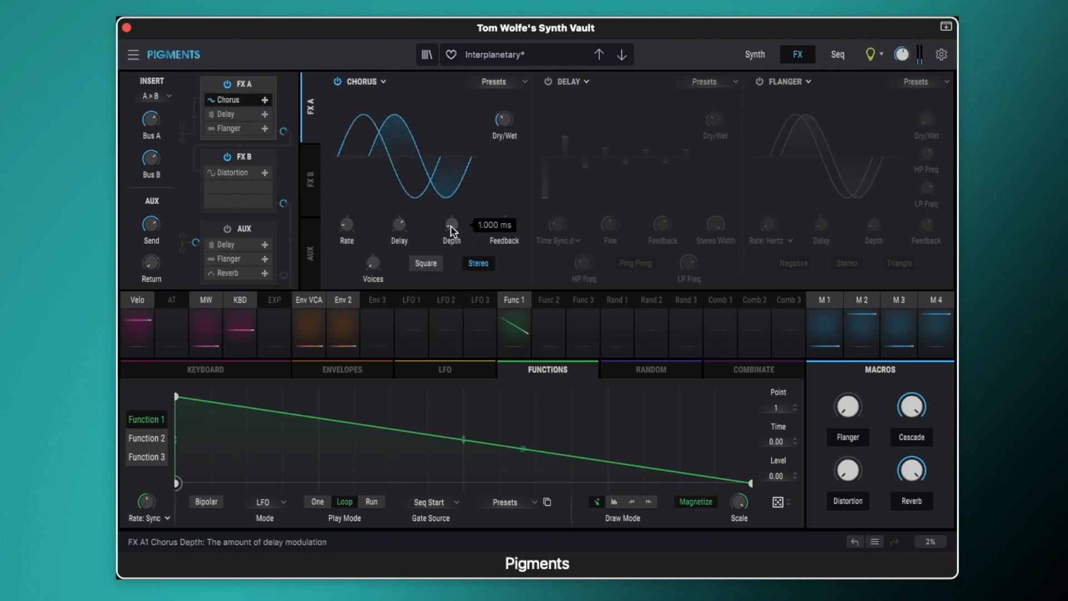
mouse_move(346, 225)
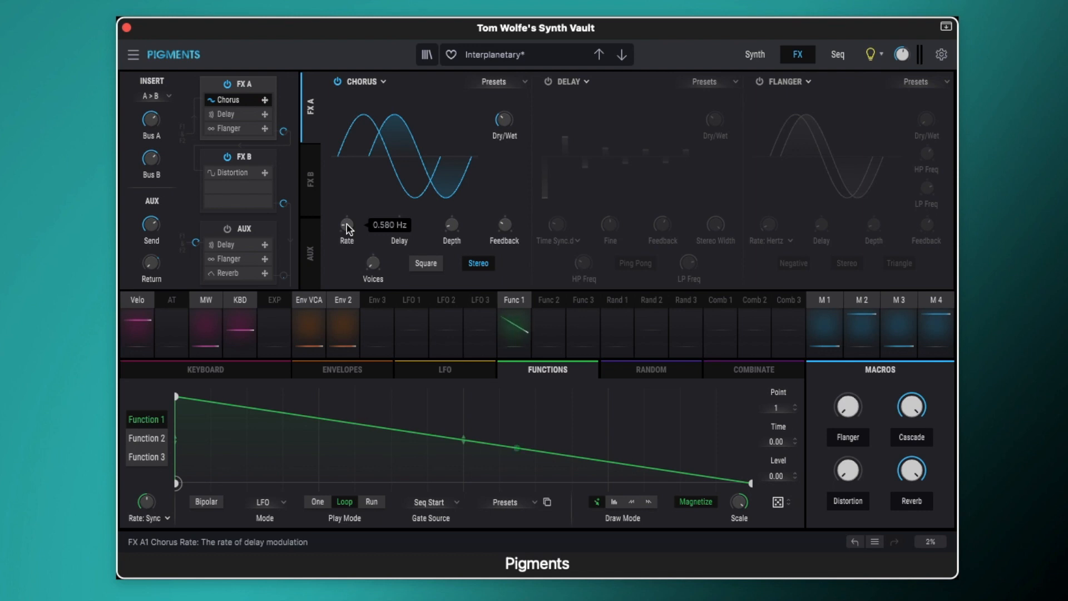
mouse_move(372, 264)
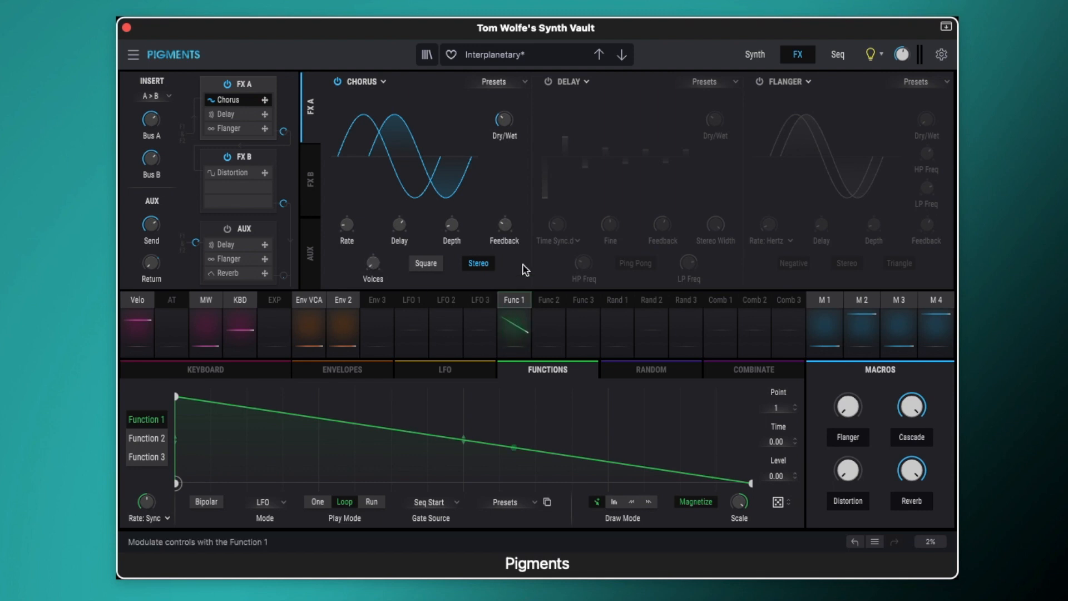
mouse_move(395, 226)
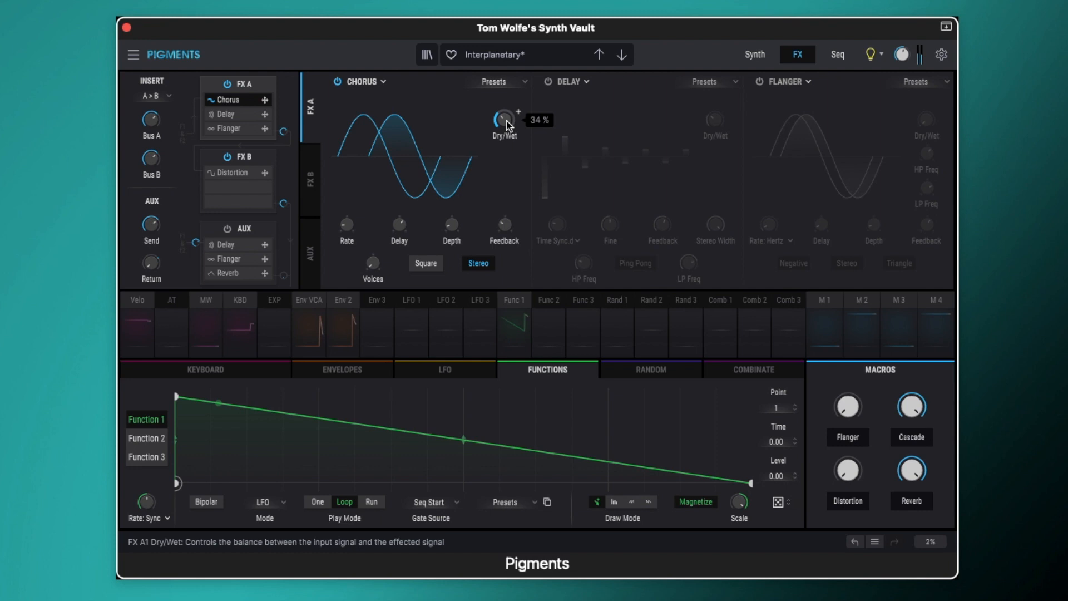
left_click(342, 81)
left_click(340, 82)
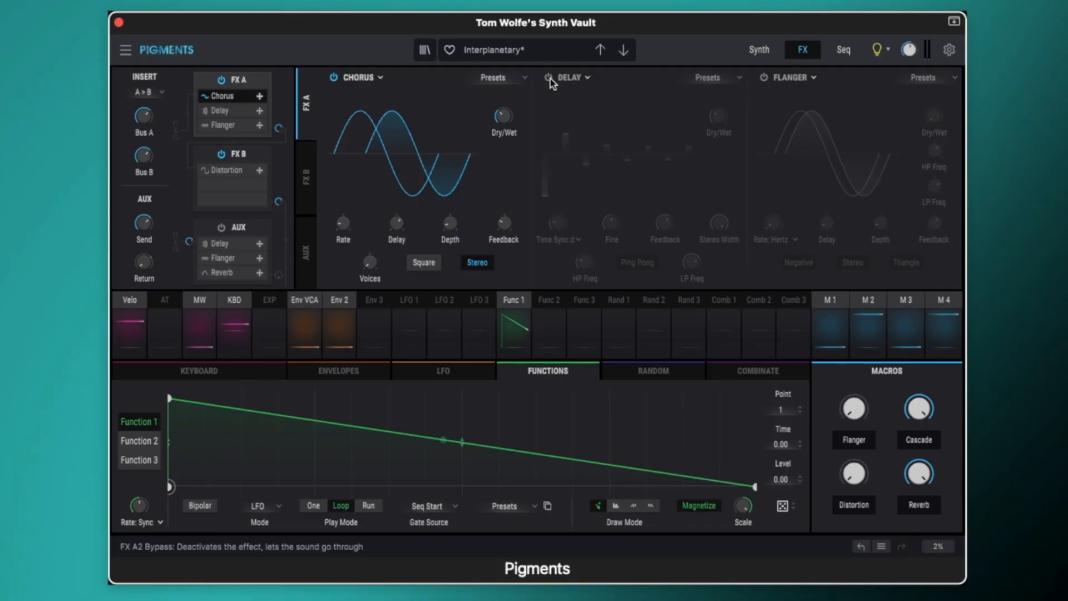
Enable the Delay in FX A, examine its filter, feedback and mix settings, and compare the sound with it bypassed
left_click(549, 78)
mouse_move(563, 233)
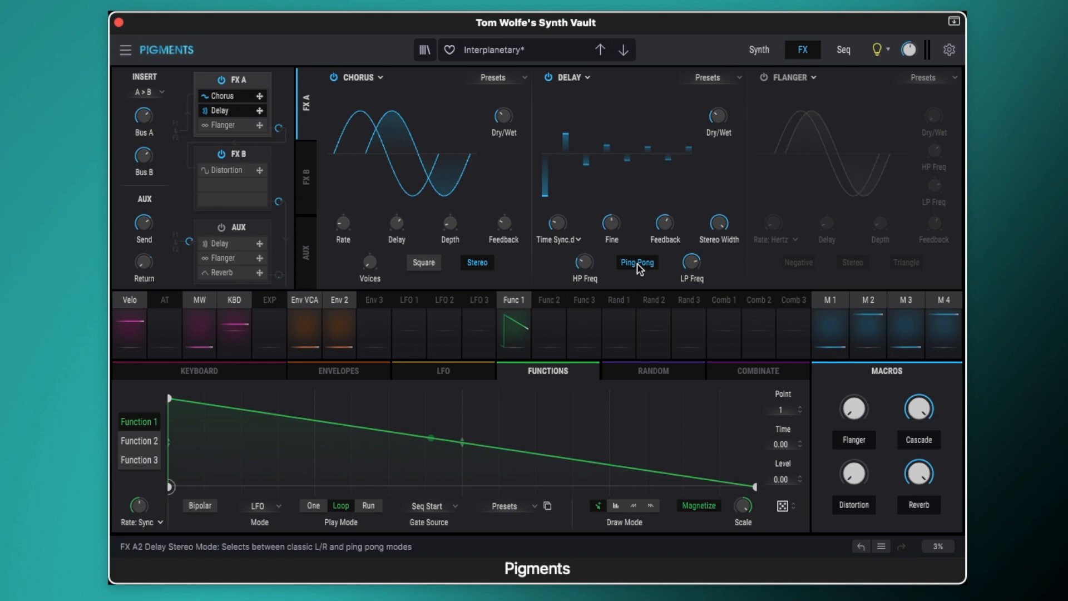
mouse_move(589, 268)
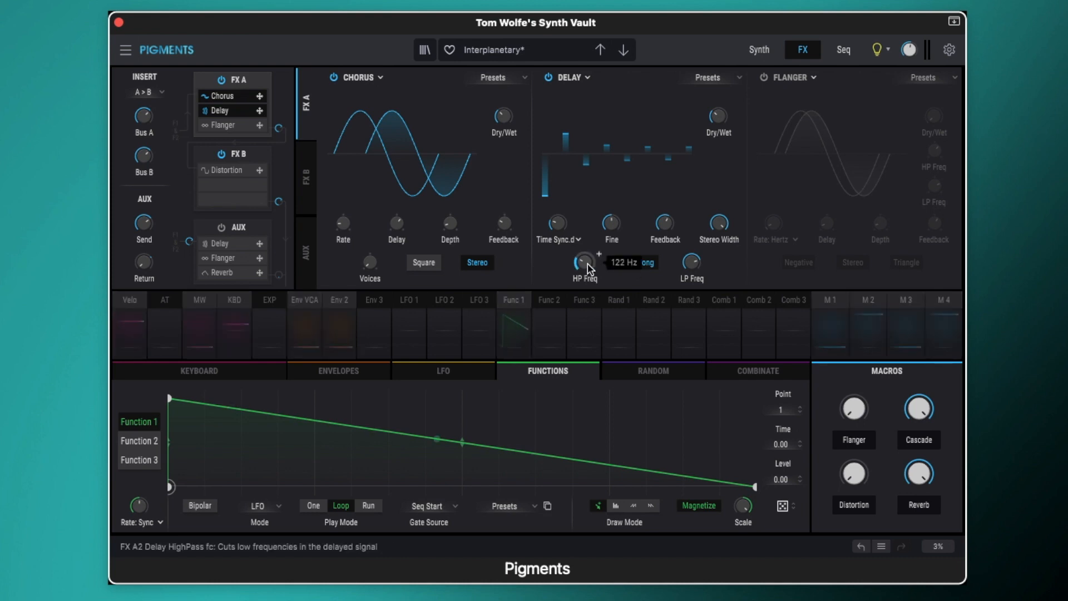
mouse_move(695, 268)
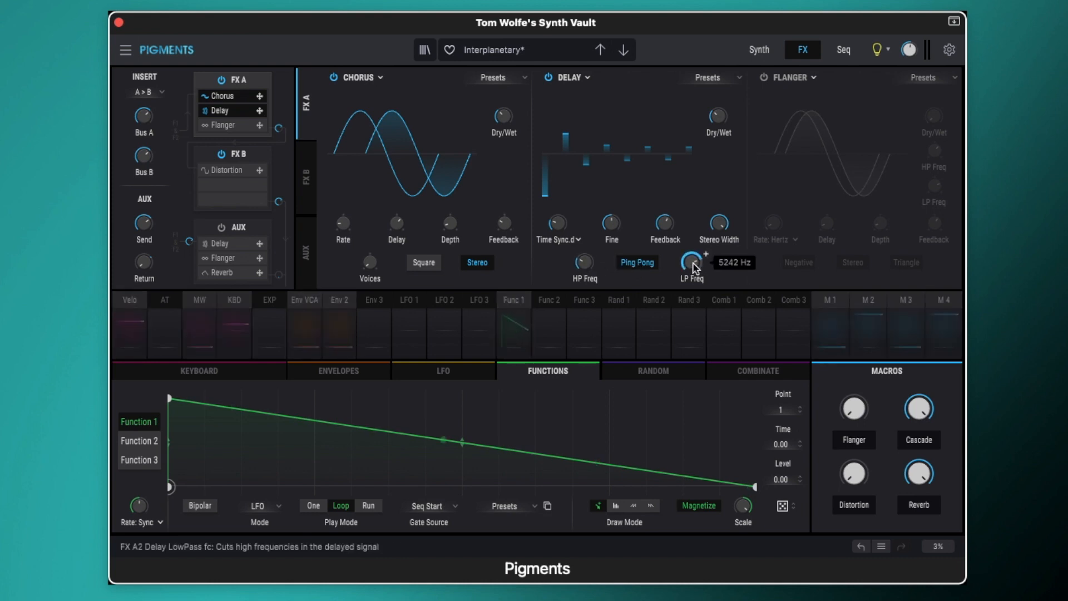
mouse_move(663, 222)
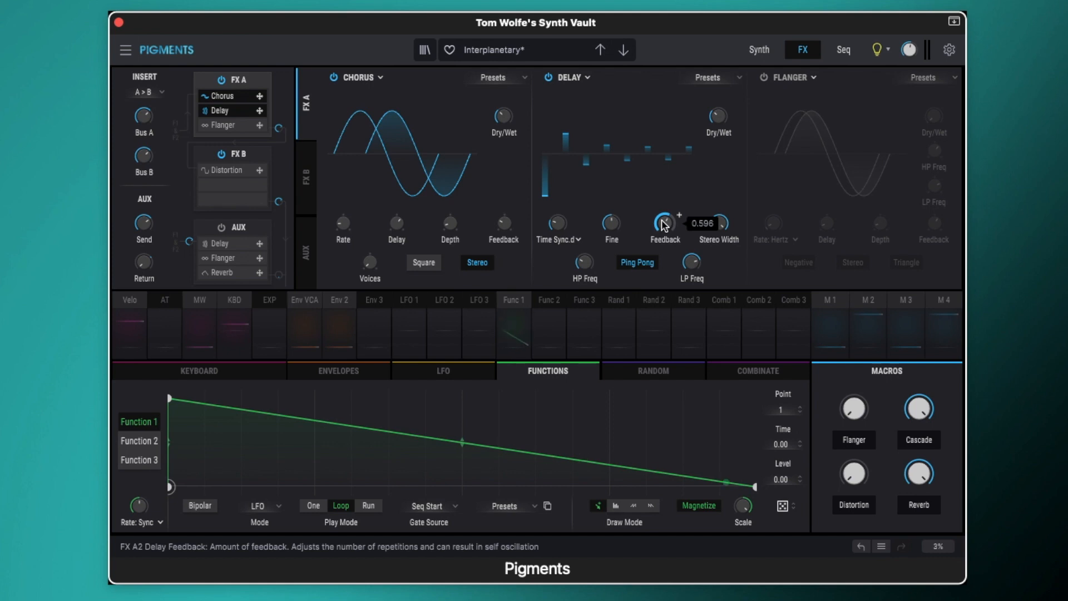
mouse_move(718, 115)
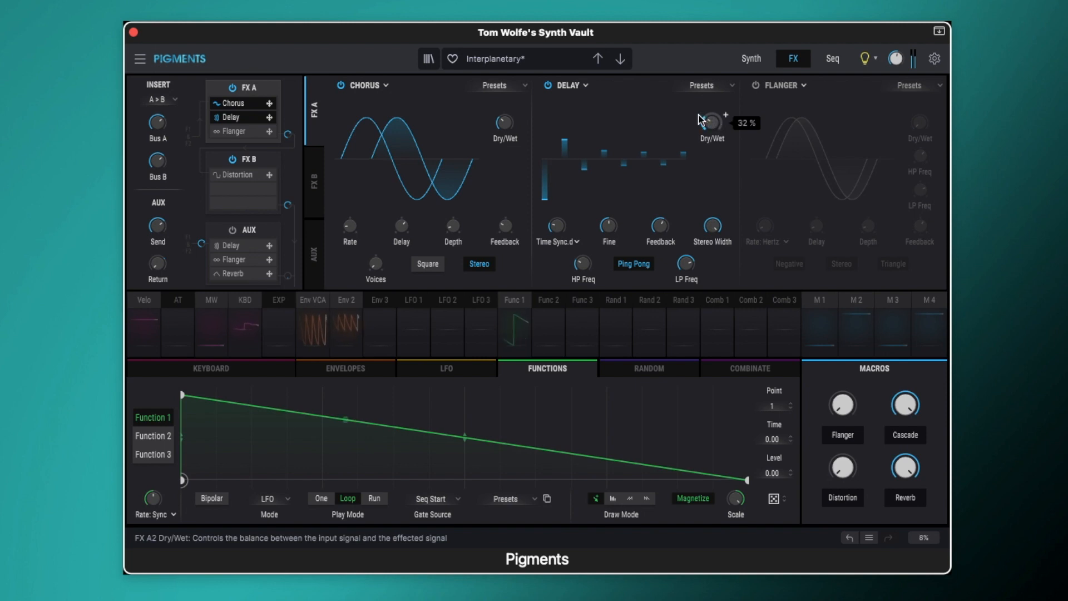
left_click(547, 85)
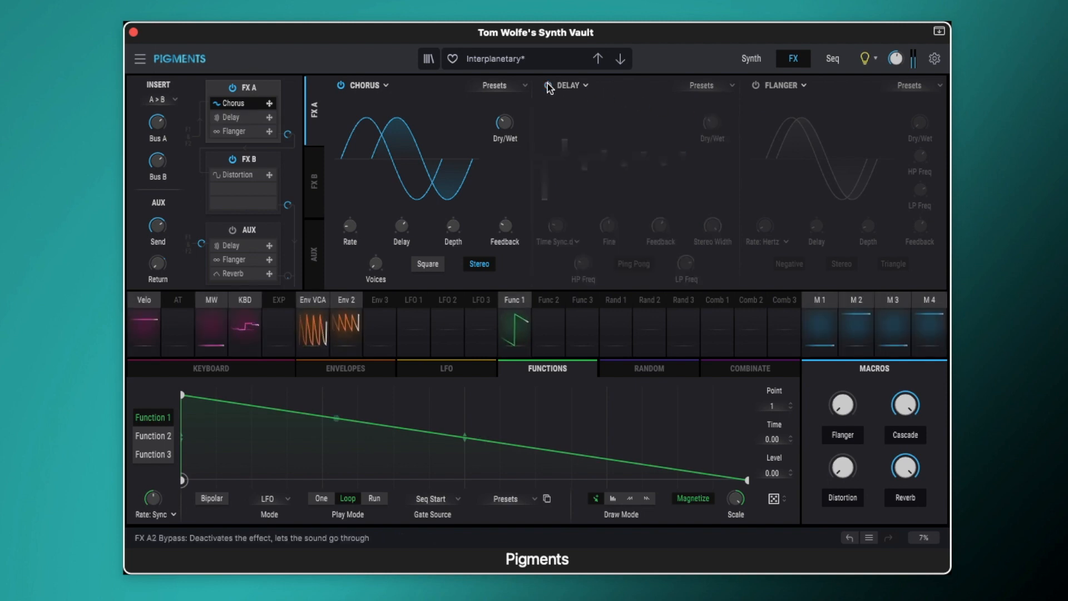
left_click(548, 85)
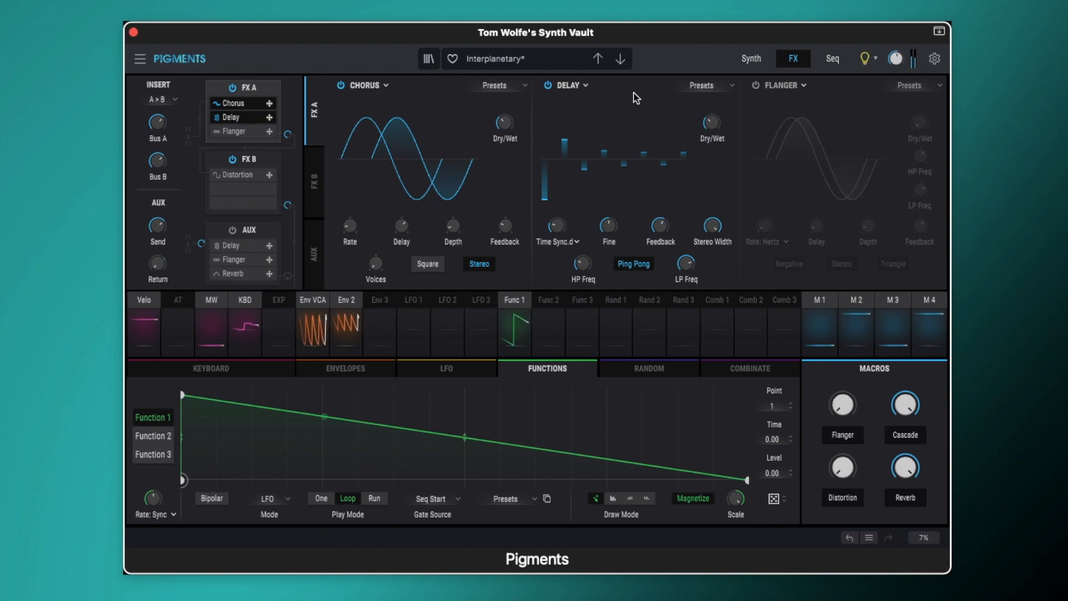